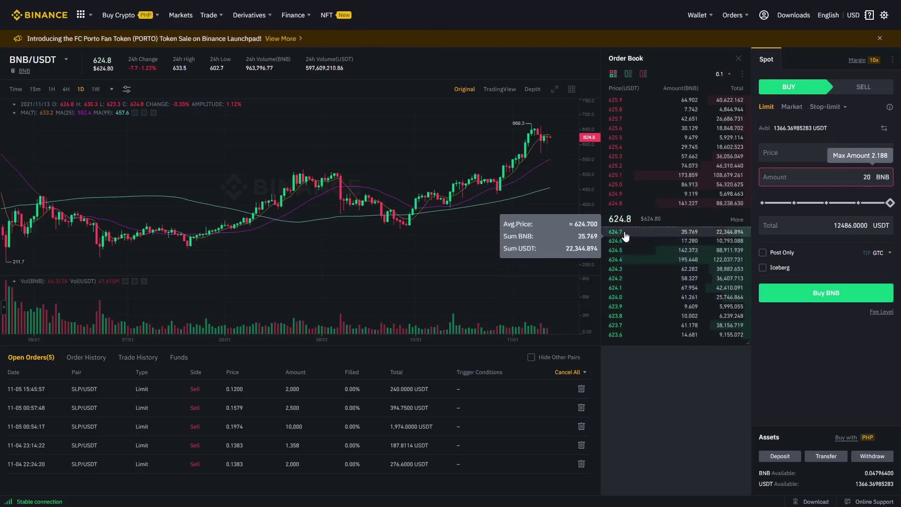
Fill the BNB limit buy order with the 624.7 USDT price from the order book and a total of 20 USDT
click(625, 235)
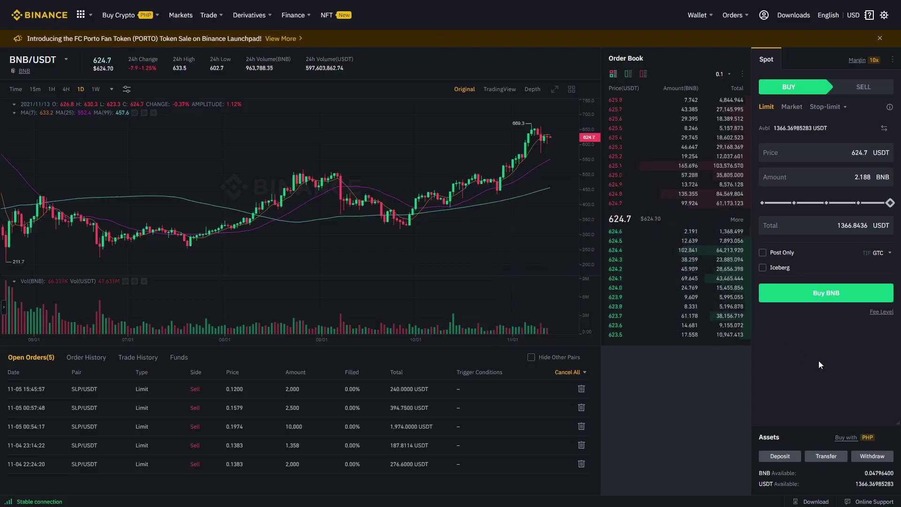
click(845, 225)
drag(837, 225, 867, 226)
text(20)
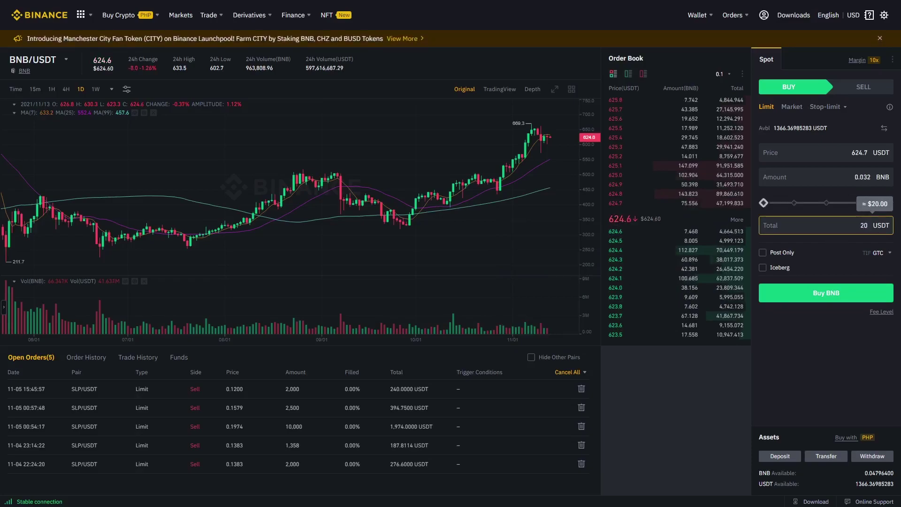
click(795, 348)
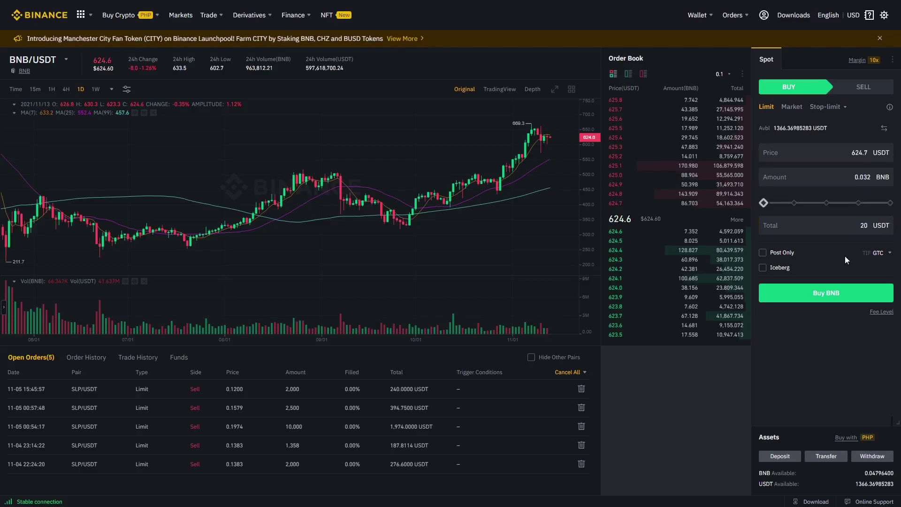
Set the limit buy price to 600 USDT and place the order for 0.032 BNB
click(645, 328)
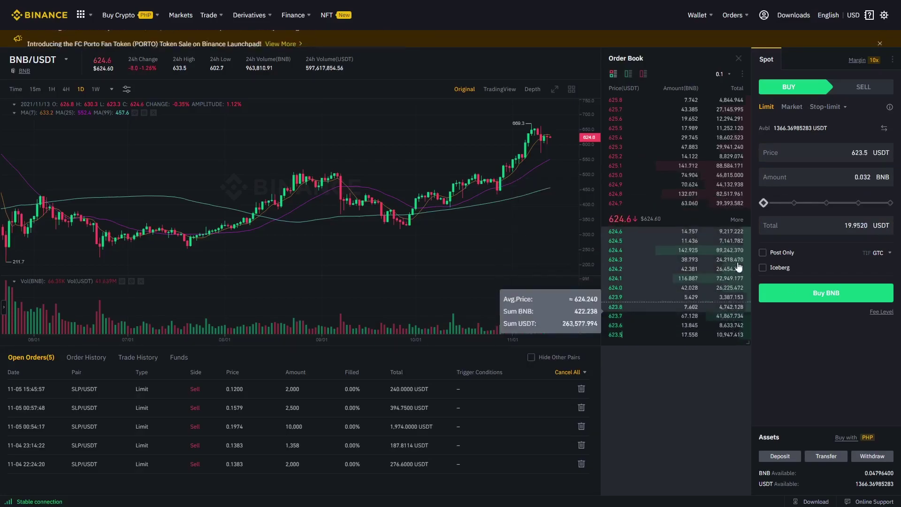
click(855, 152)
double_click(855, 152)
text(600)
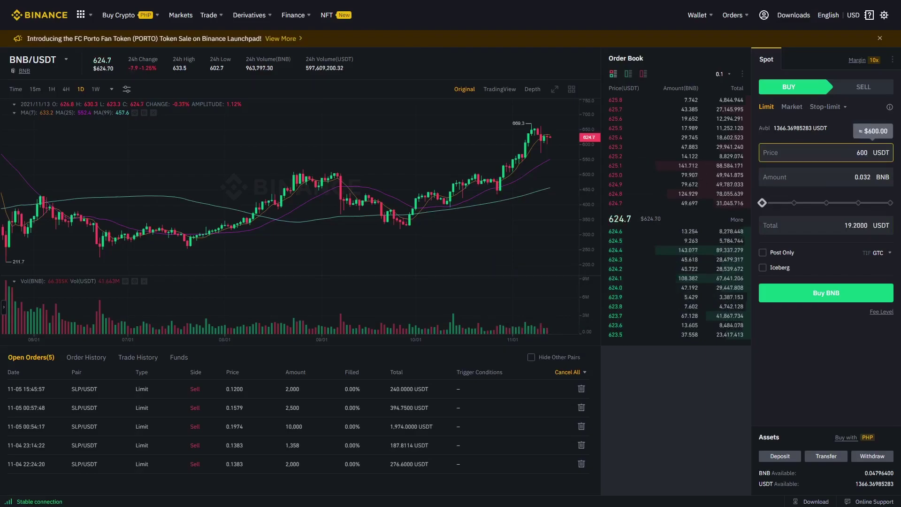
click(863, 211)
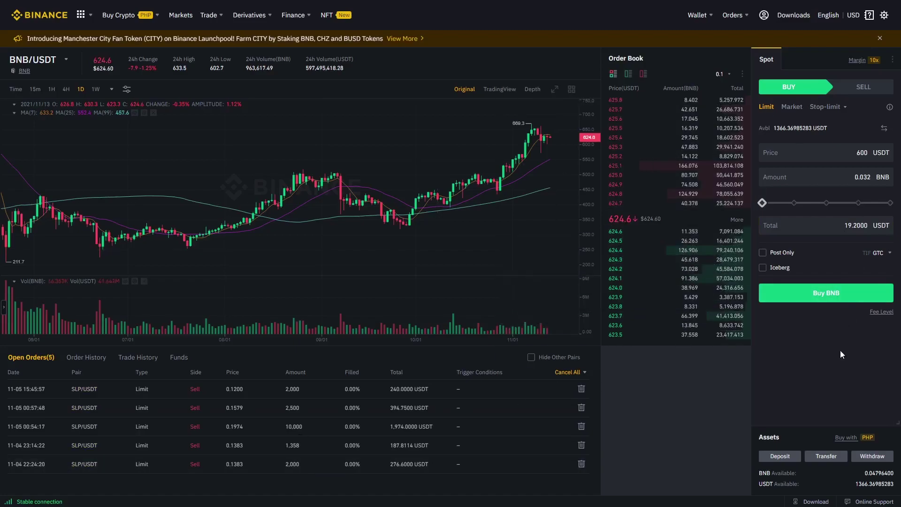
click(828, 295)
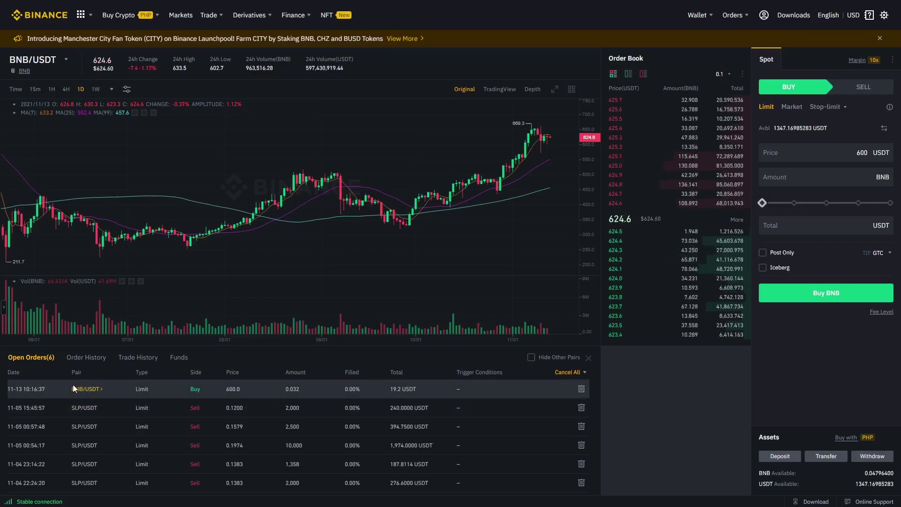
Compare the open orders with the order history and inspect the status of the BNB/USDT buy order there
click(86, 357)
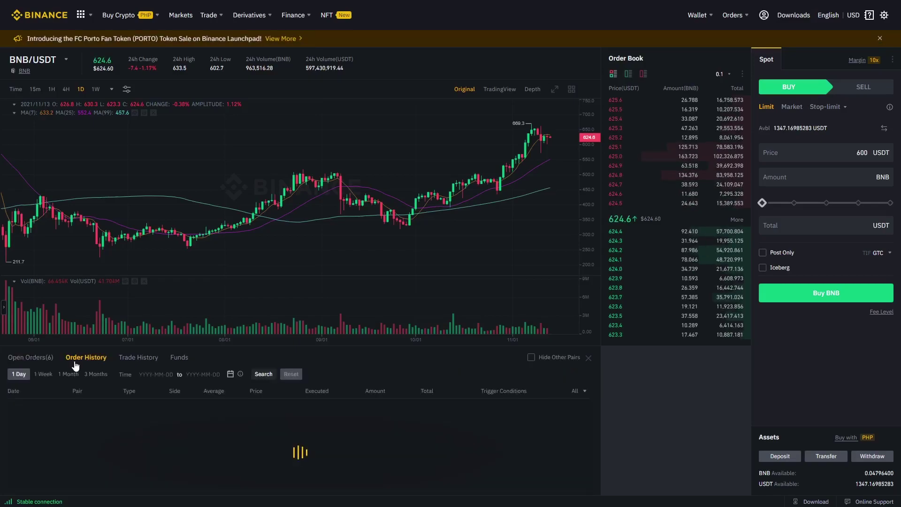
click(37, 359)
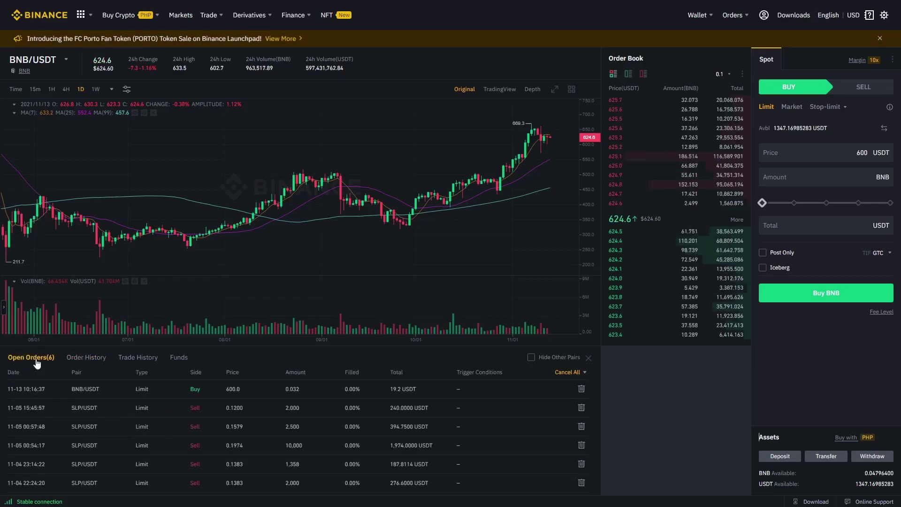
click(85, 358)
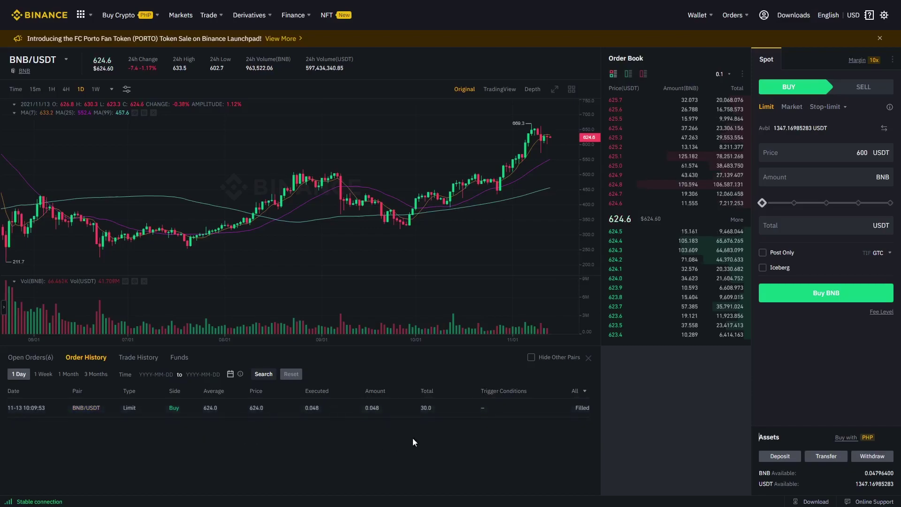
drag(574, 411, 584, 409)
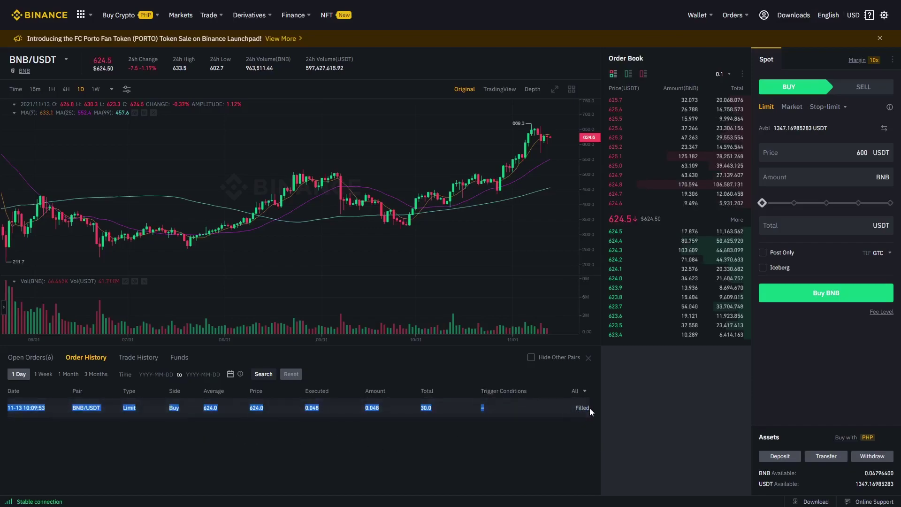
click(549, 453)
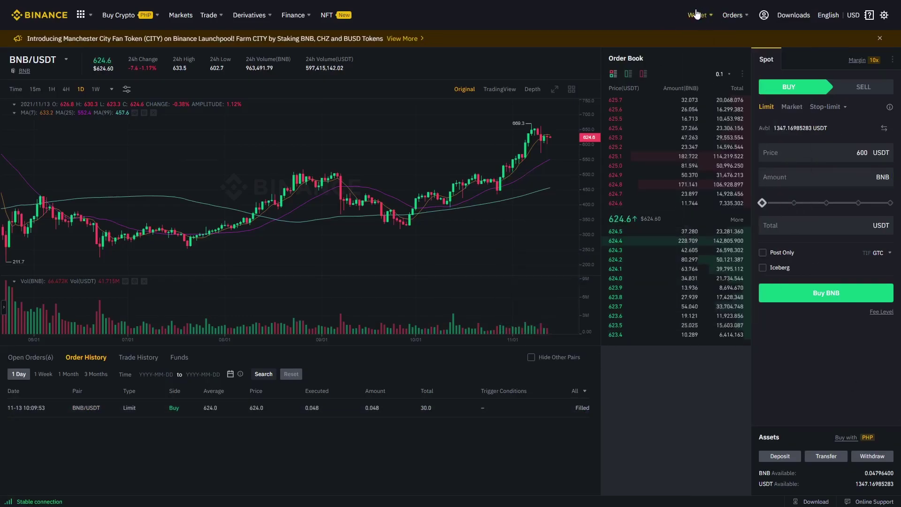
Find BNB in the Fiat and Spot wallet by searching for "bnb" and open its withdrawal form
mouse_move(697, 15)
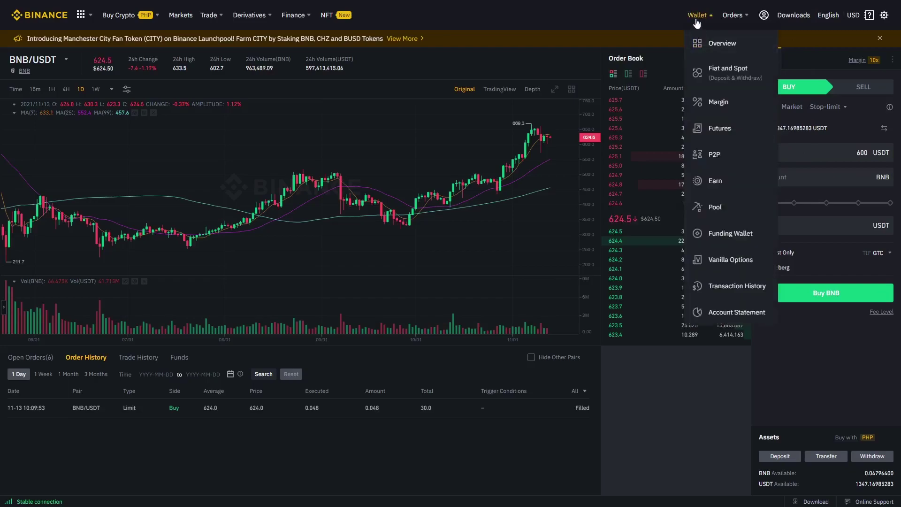
click(704, 65)
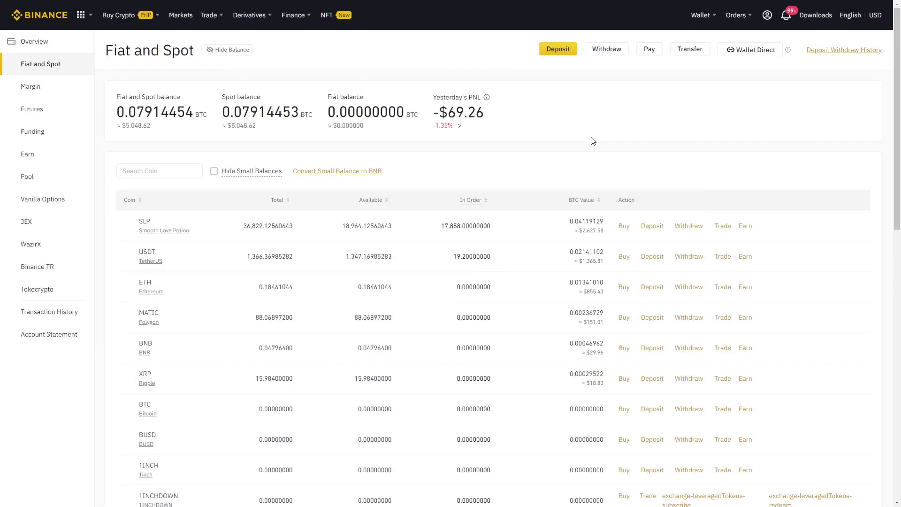
click(174, 169)
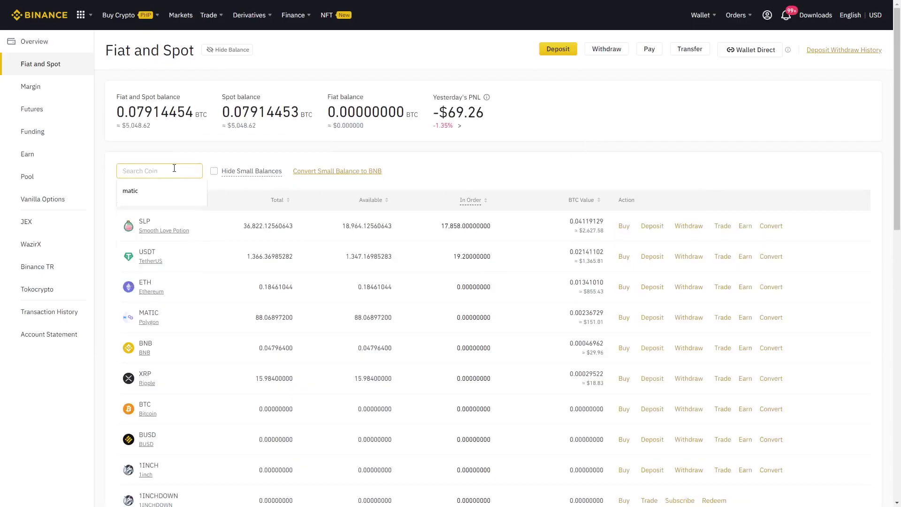
text(bnb)
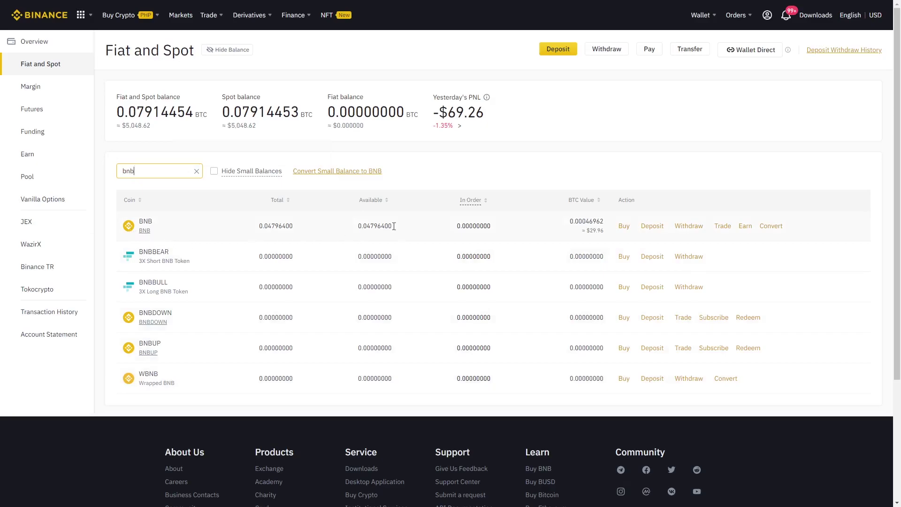
click(689, 227)
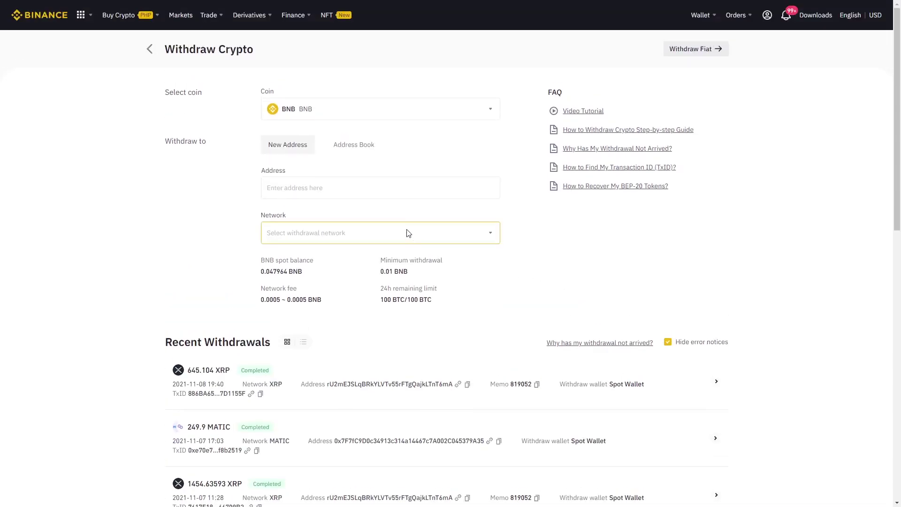
Select BNB Binance Chain (BEP2) as the withdrawal network and acknowledge the notice
click(407, 233)
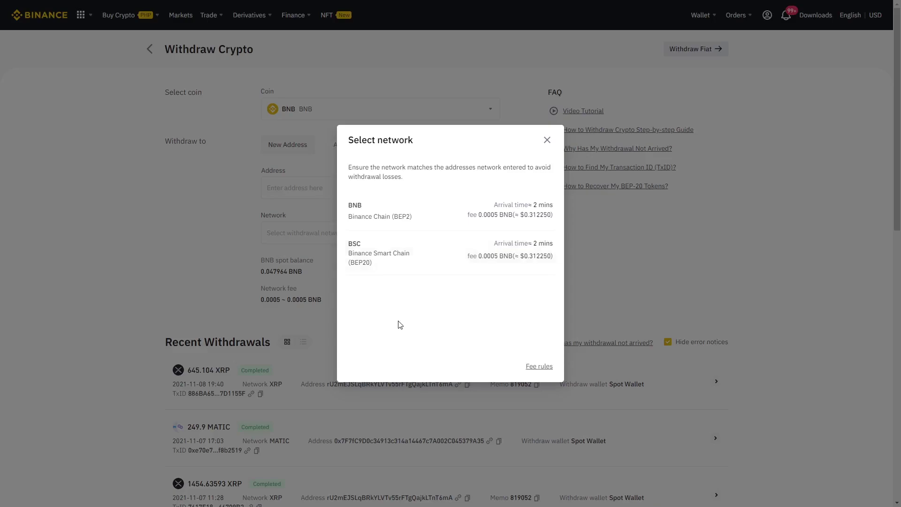
click(391, 216)
click(448, 305)
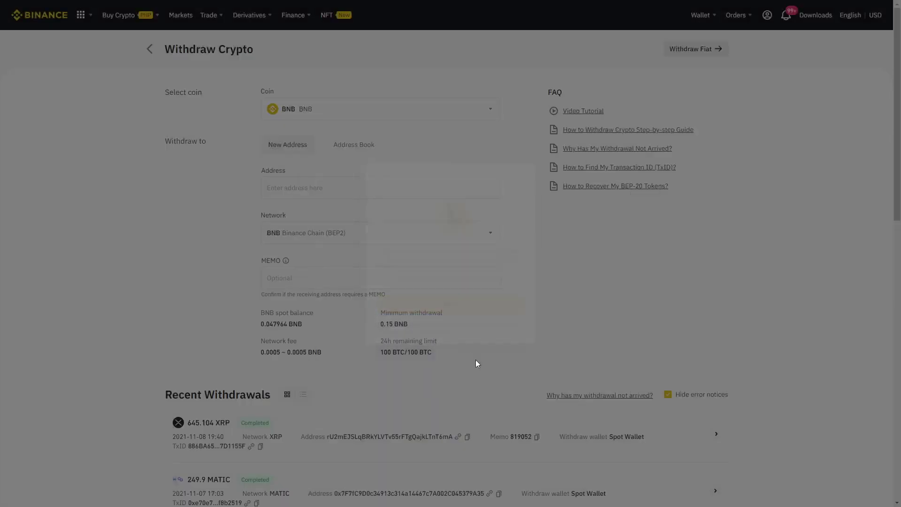
Set the withdrawal network to BSC Binance Smart Chain (BEP20), confirm the choice and activate the empty recipient address field
click(329, 235)
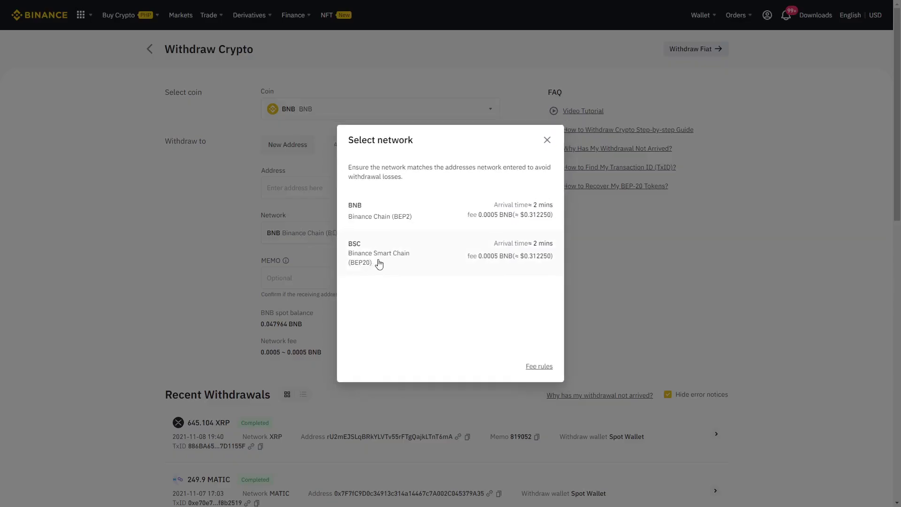
click(379, 264)
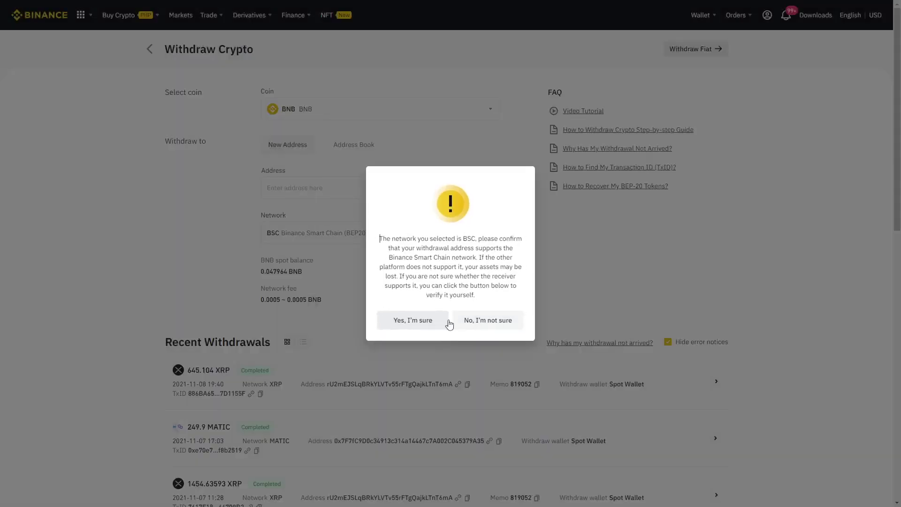
click(404, 323)
click(304, 195)
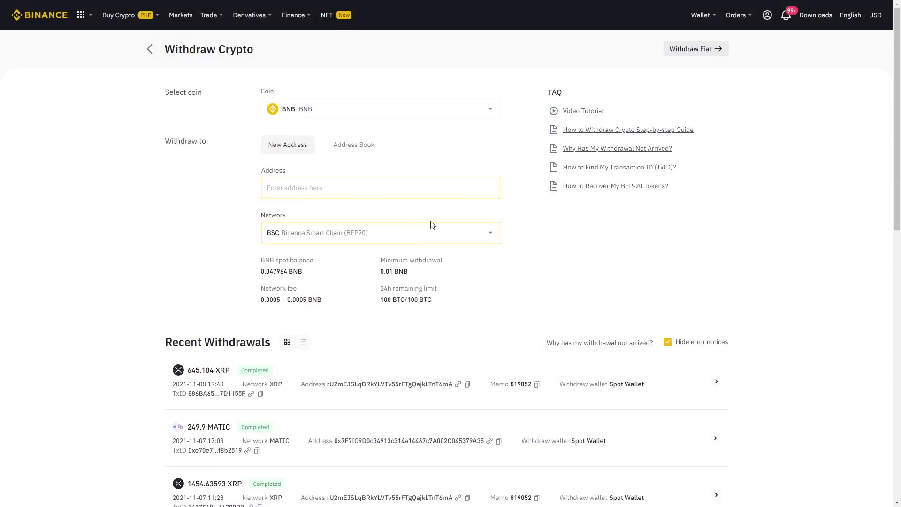
click(511, 215)
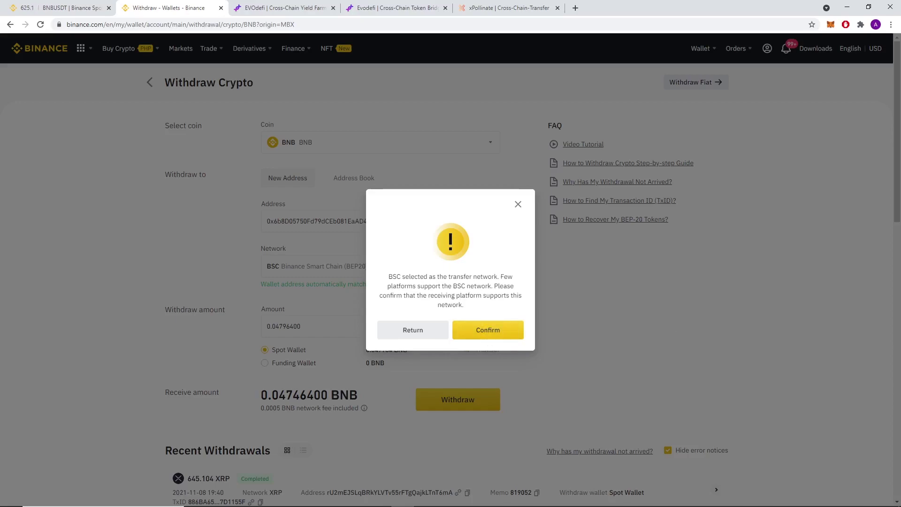
Select Binance Smart Chain Mainnet in the MetaMask wallet and confirm BSC as the transfer network for the BNB withdrawal
click(830, 24)
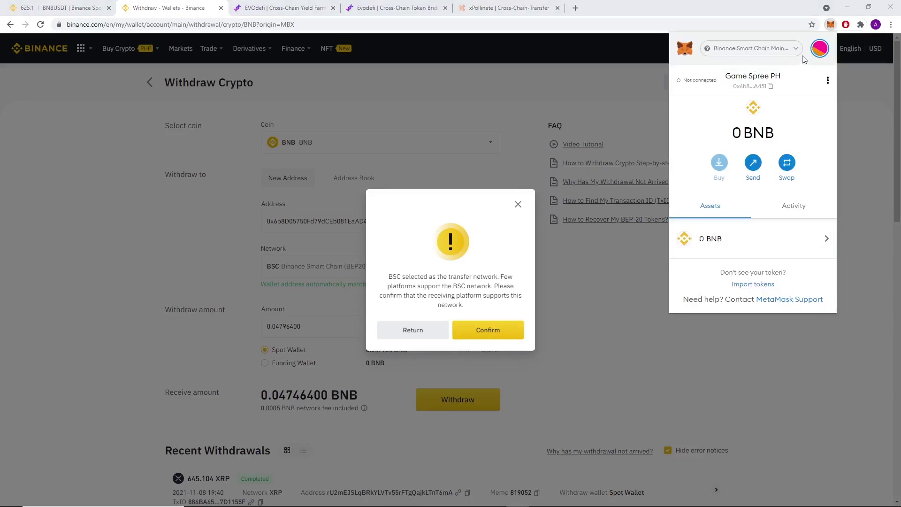
click(775, 53)
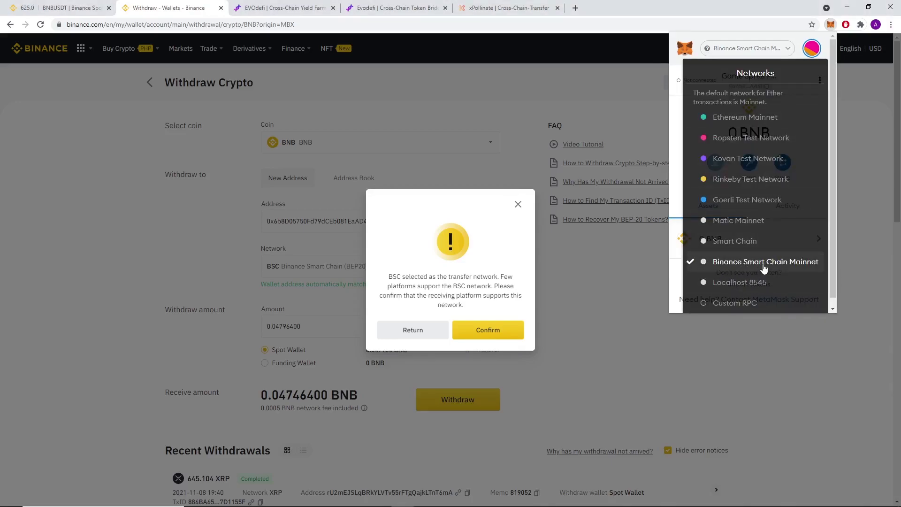
click(801, 267)
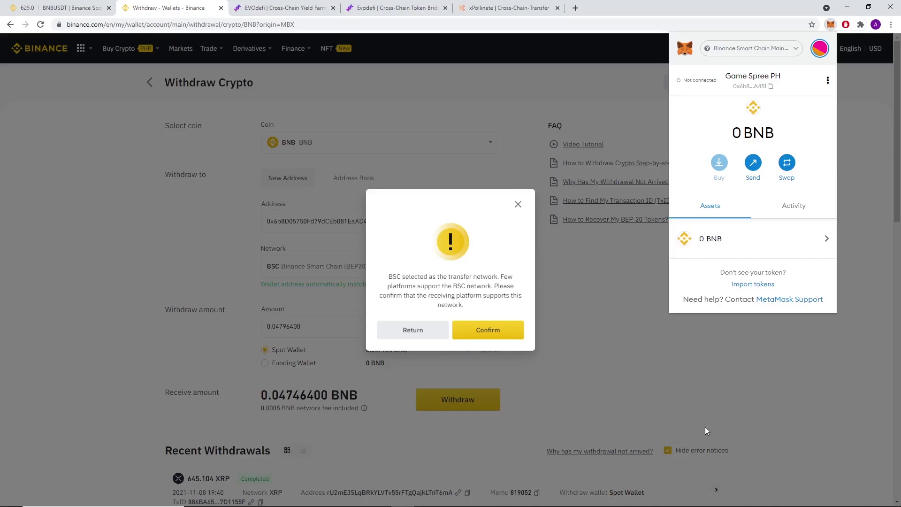
click(515, 336)
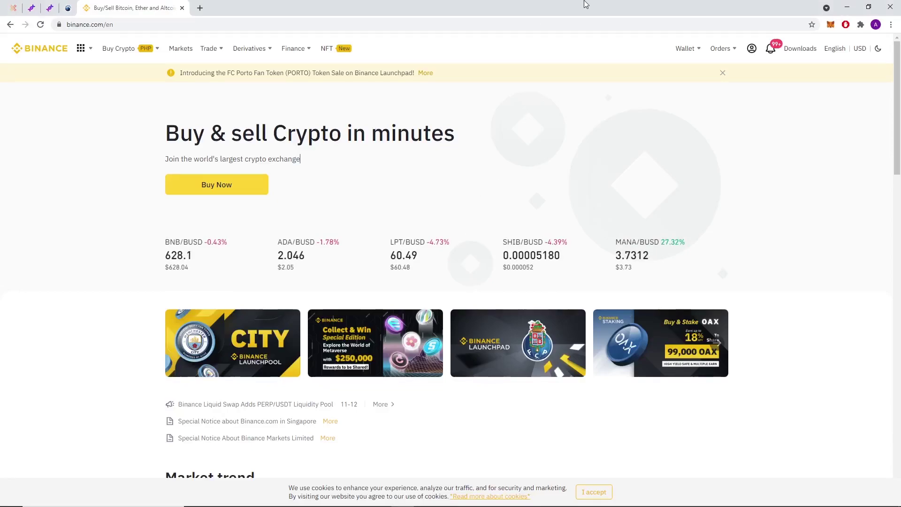
Check the BNB balance in the MetaMask wallet
click(829, 24)
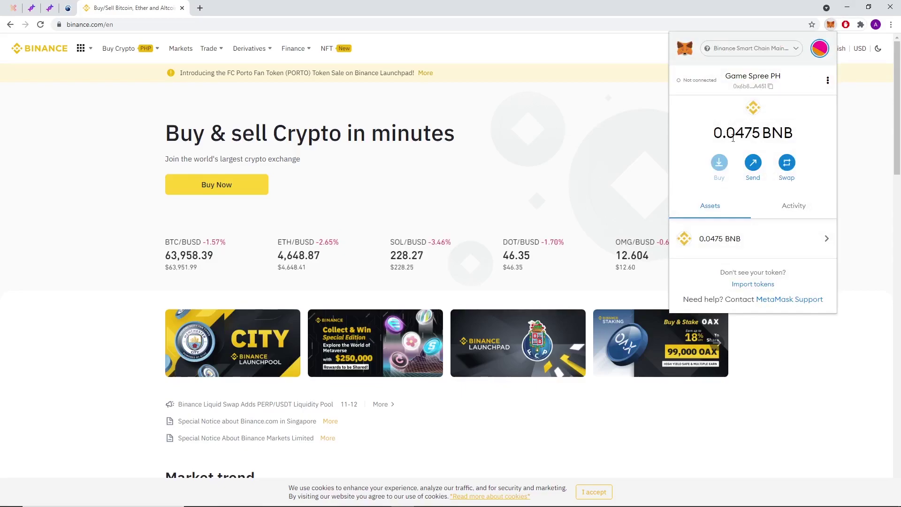
click(568, 171)
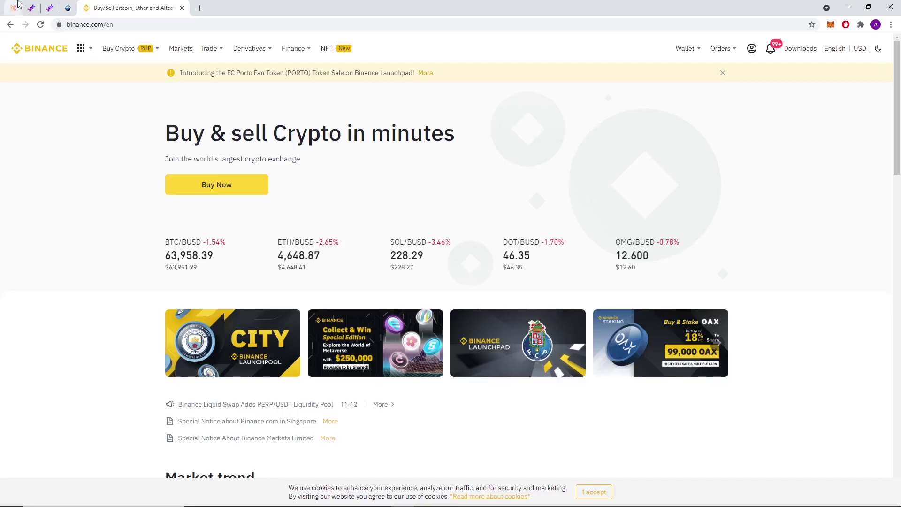
Switch to the EVOdefi site and go to its Cross-Chain Token Bridge page
click(30, 8)
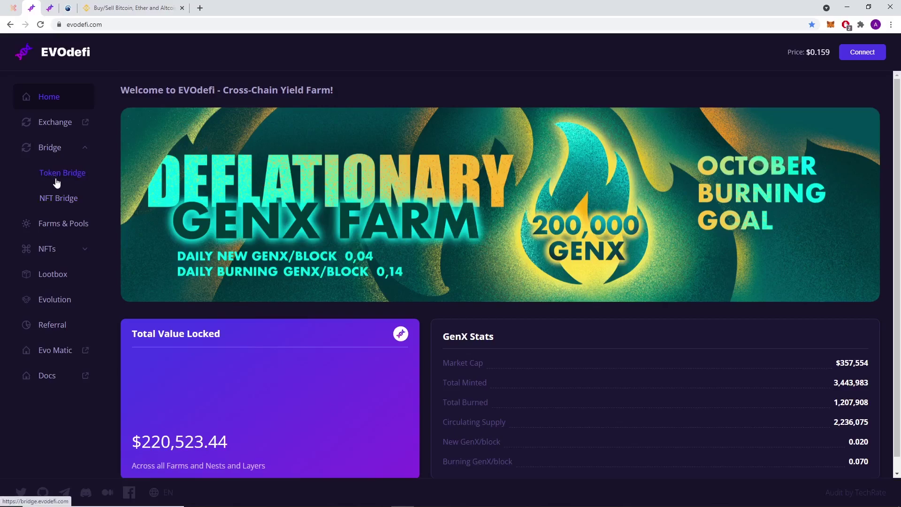
mouse_move(49, 5)
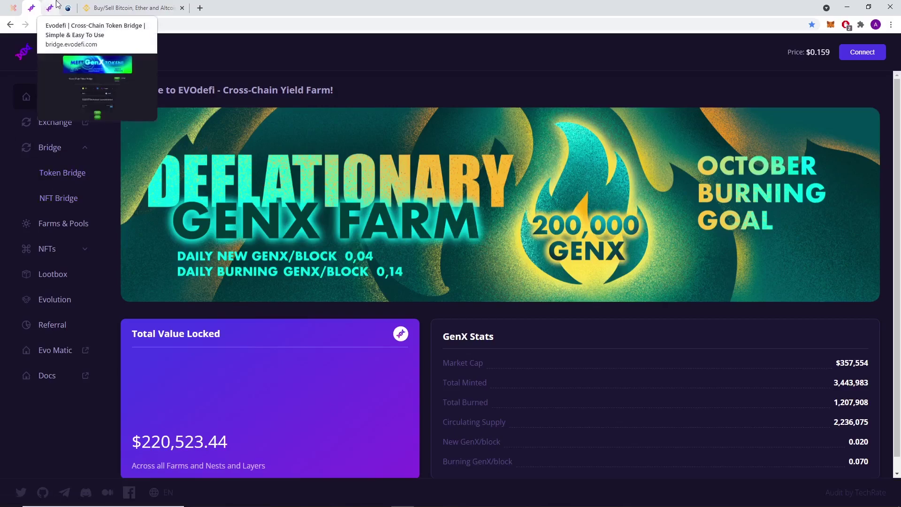
click(52, 5)
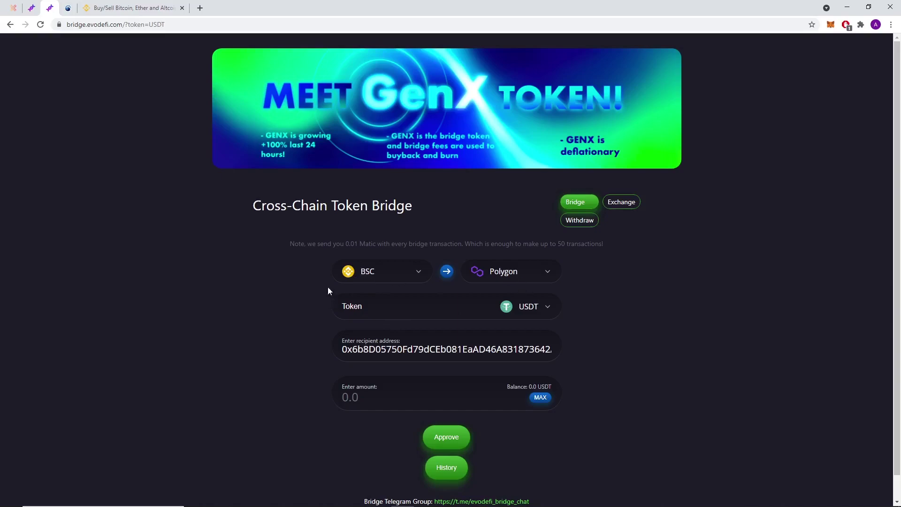
Examine the source networks, destination network and bridgeable tokens offered for the BSC to Polygon transfer
click(365, 269)
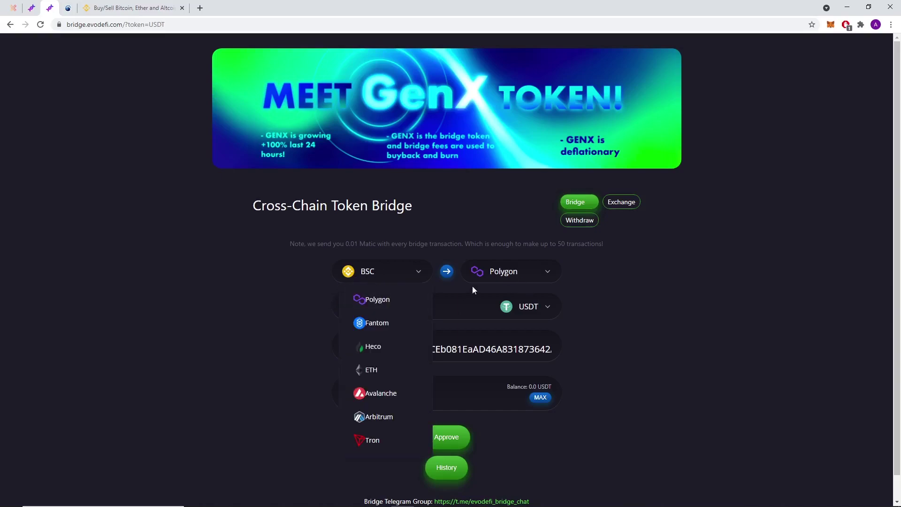
click(494, 256)
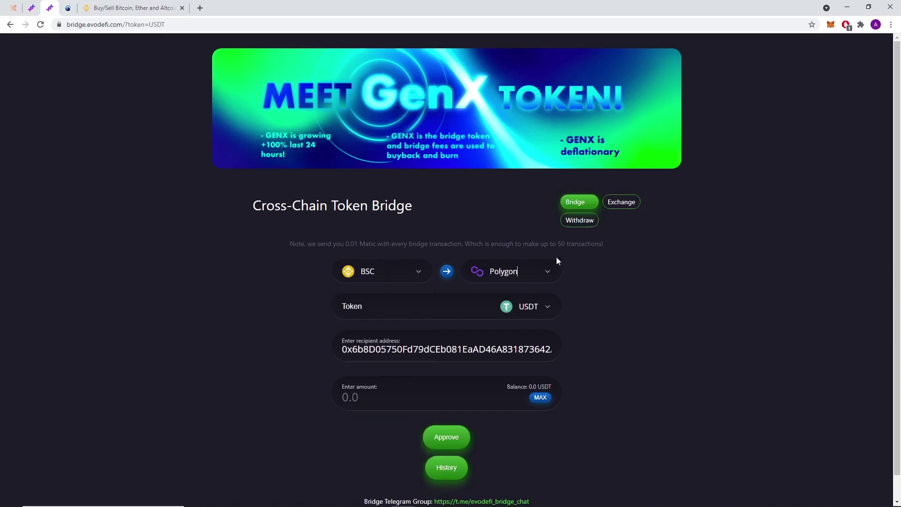
click(513, 276)
click(775, 356)
click(536, 316)
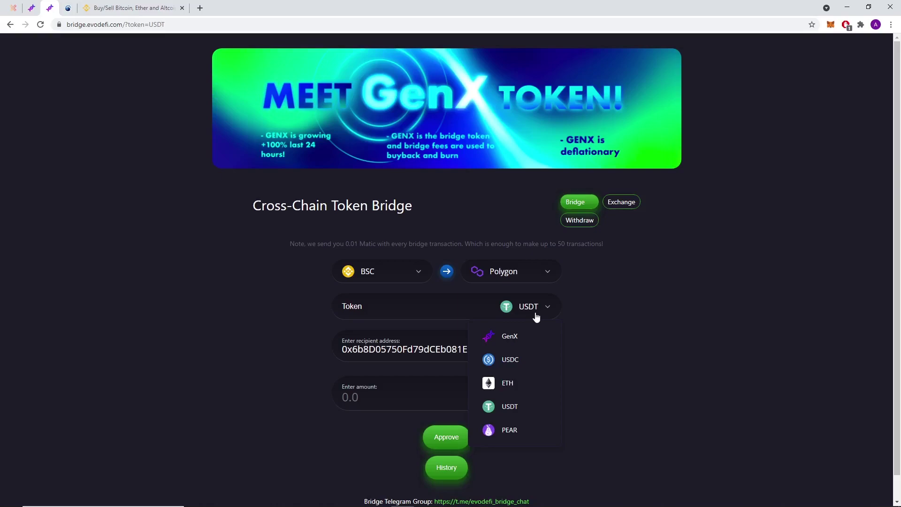
click(774, 49)
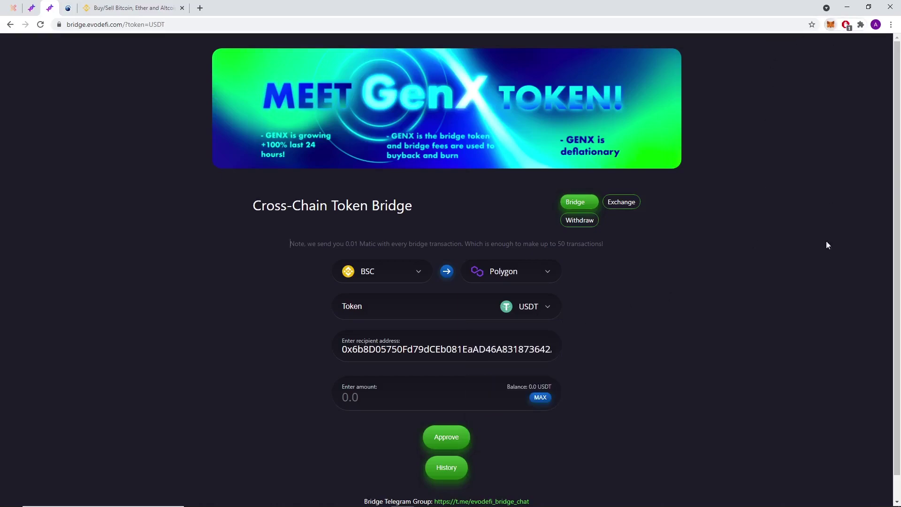
Check the assets in the MetaMask wallet on Binance Smart Chain and switch to CoinGecko's Tether page
click(829, 26)
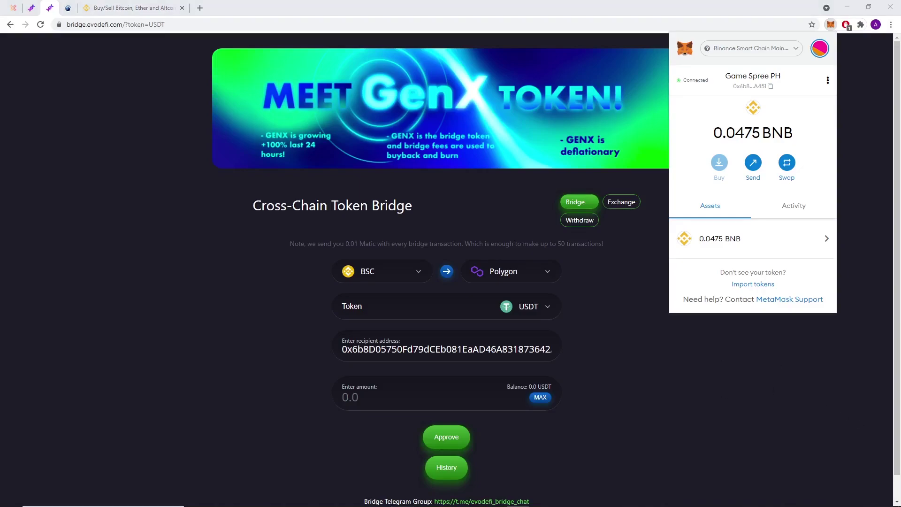
key(alt+Tab)
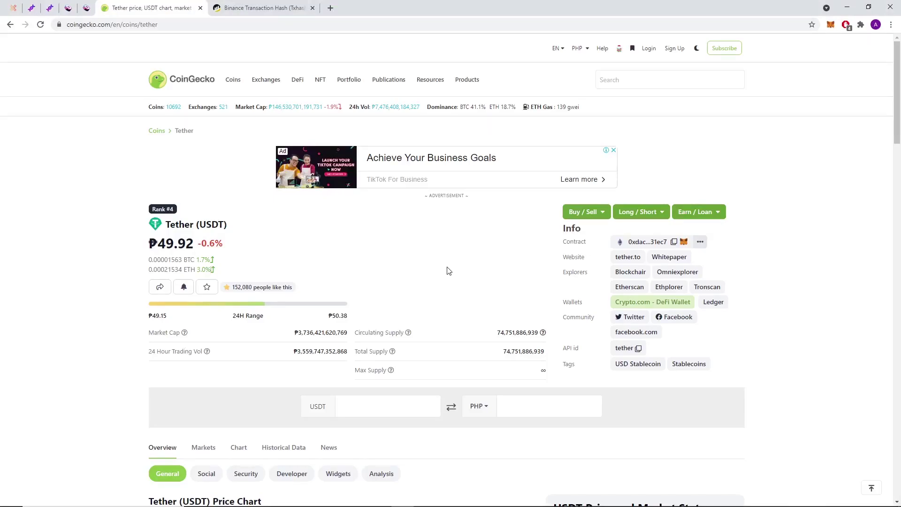
click(831, 24)
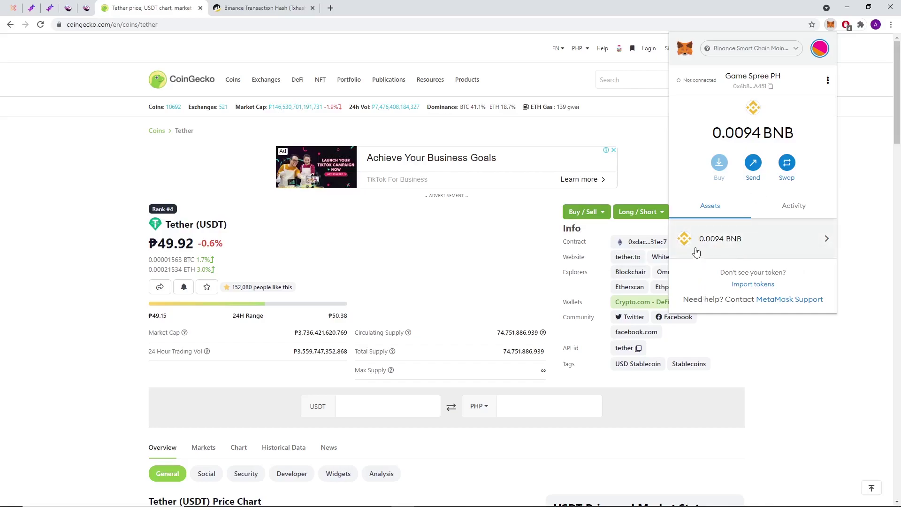
click(520, 298)
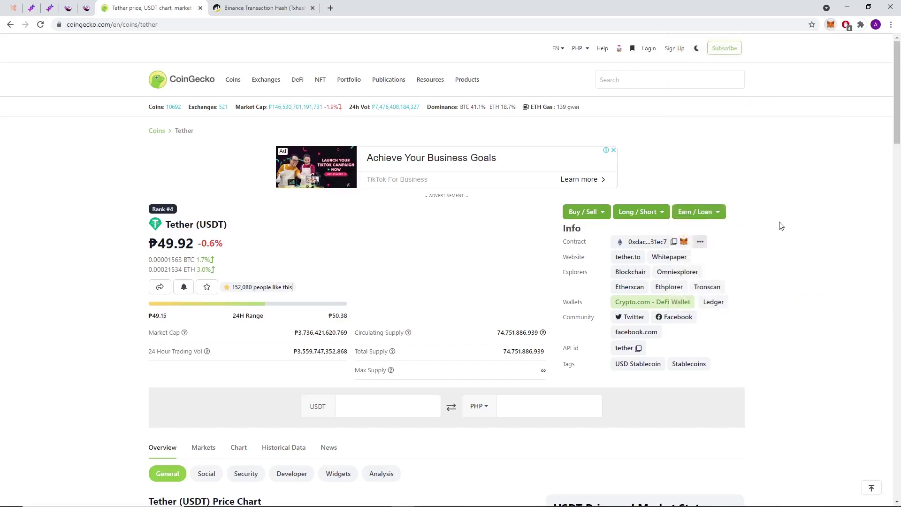
Copy Tether's Binance Smart Chain contract address from CoinGecko and paste it as the contract address of a new MetaMask token
click(700, 242)
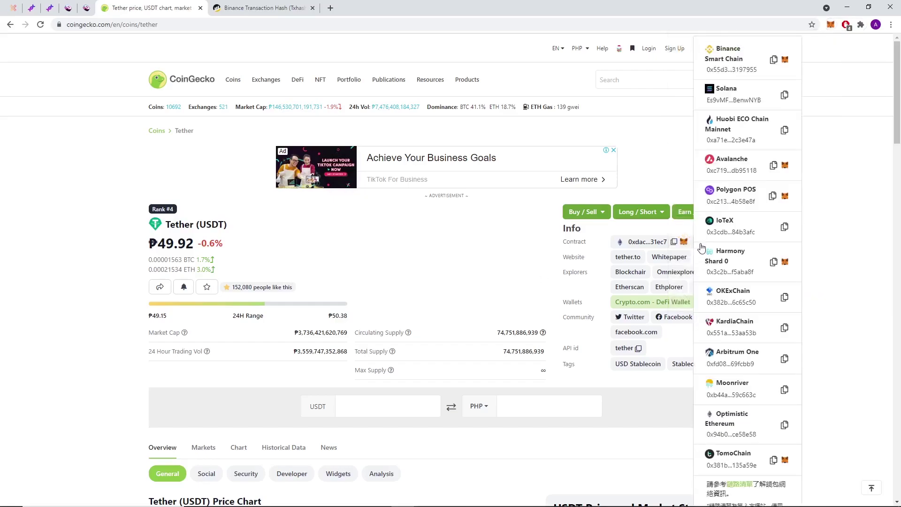
click(774, 60)
click(757, 283)
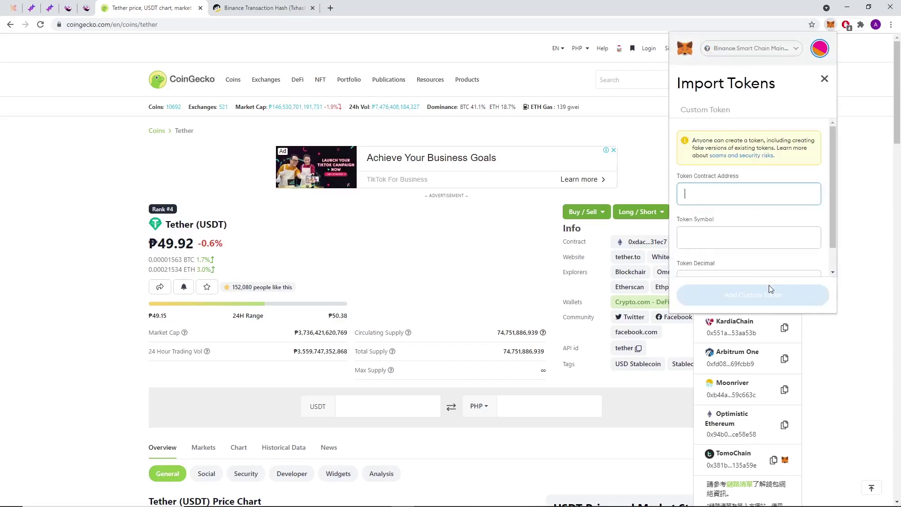
key(ctrl+v)
Add USDT as a custom token and import it into the MetaMask wallet
click(746, 224)
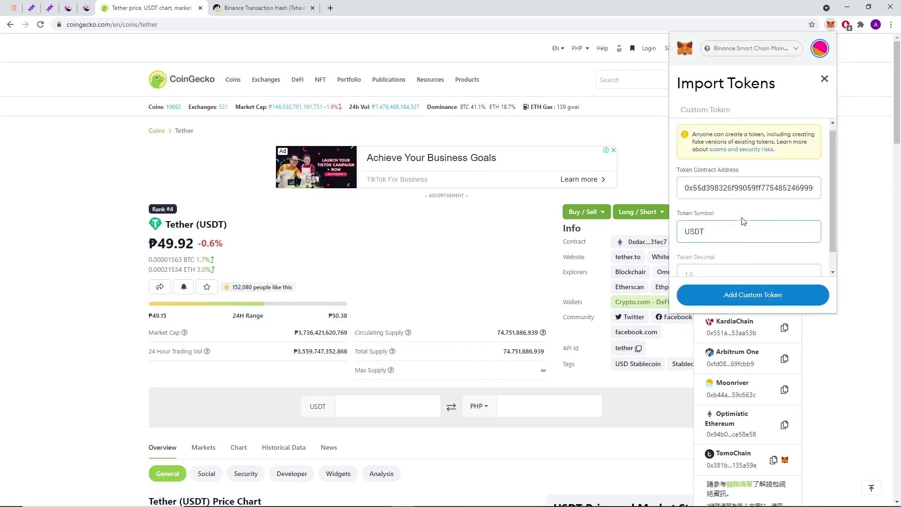
scroll(744, 221, down, 1)
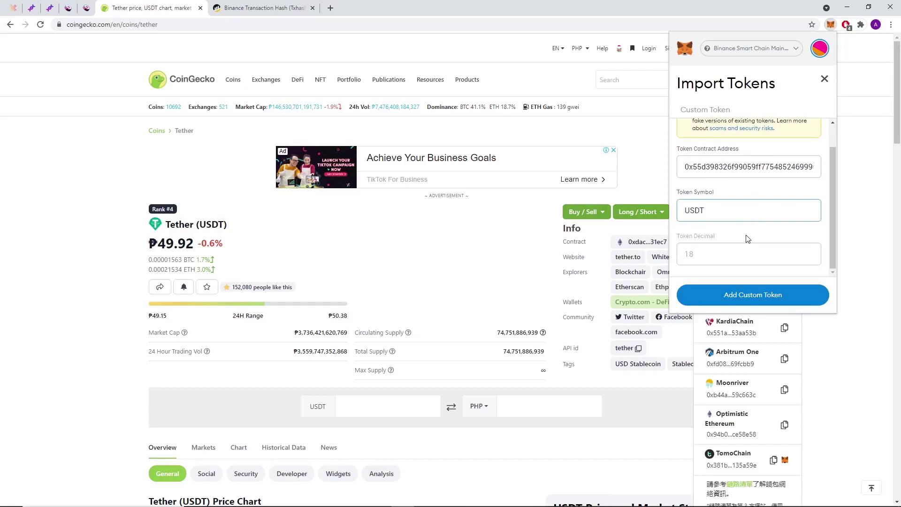
click(749, 297)
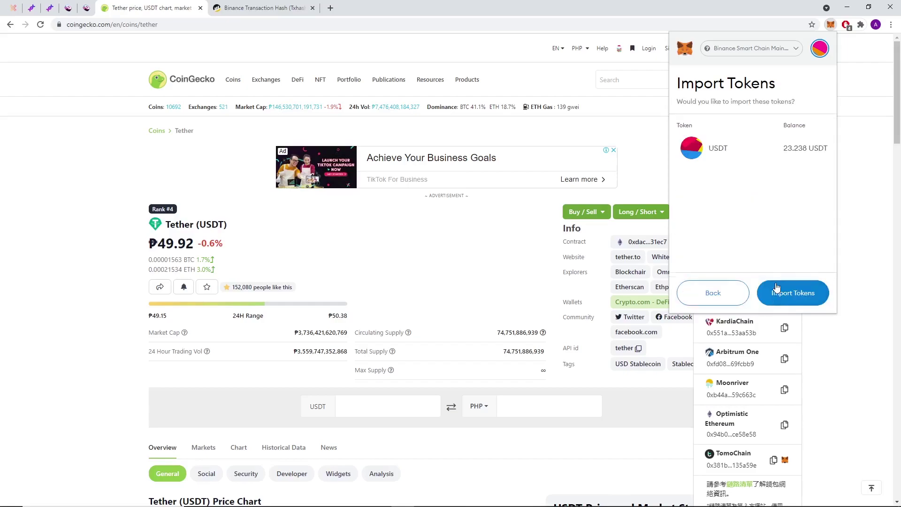
click(769, 293)
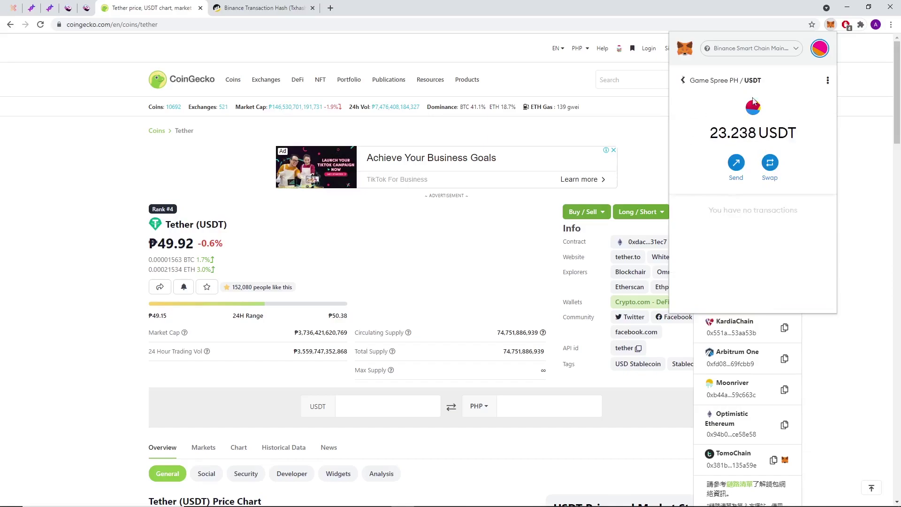
Return to the wallet's asset list, check the BNB and USDT balances and close MetaMask
click(684, 81)
scroll(754, 244, down, 2)
scroll(732, 206, up, 2)
scroll(775, 247, down, 1)
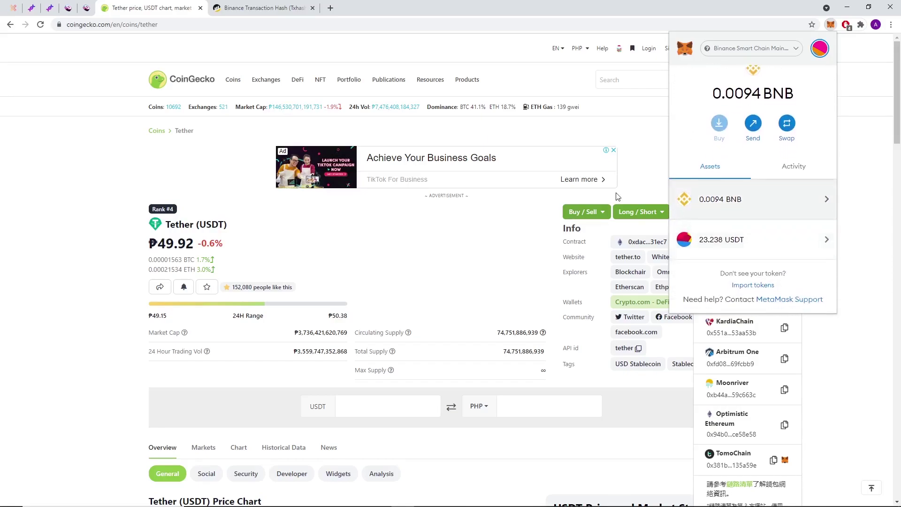
click(643, 175)
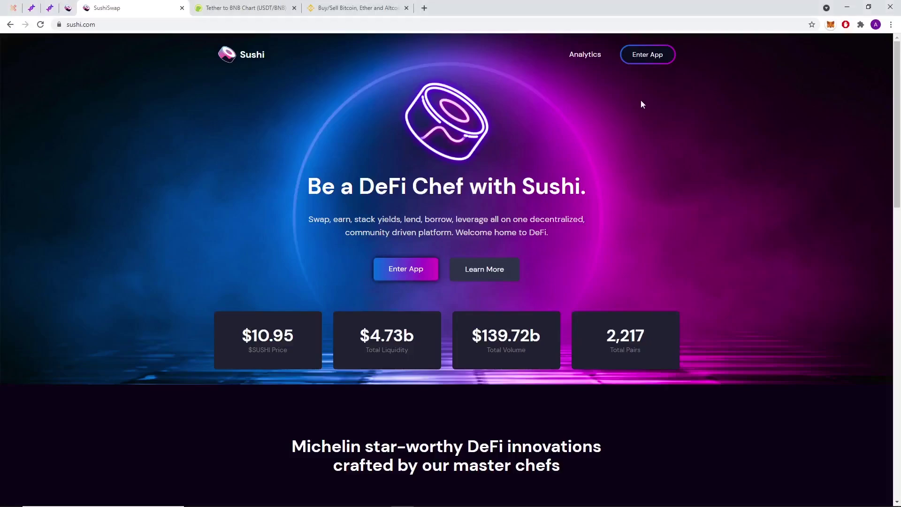
Enter the Sushi app from its home page, view the tokens available to swap from and close the token list
click(655, 56)
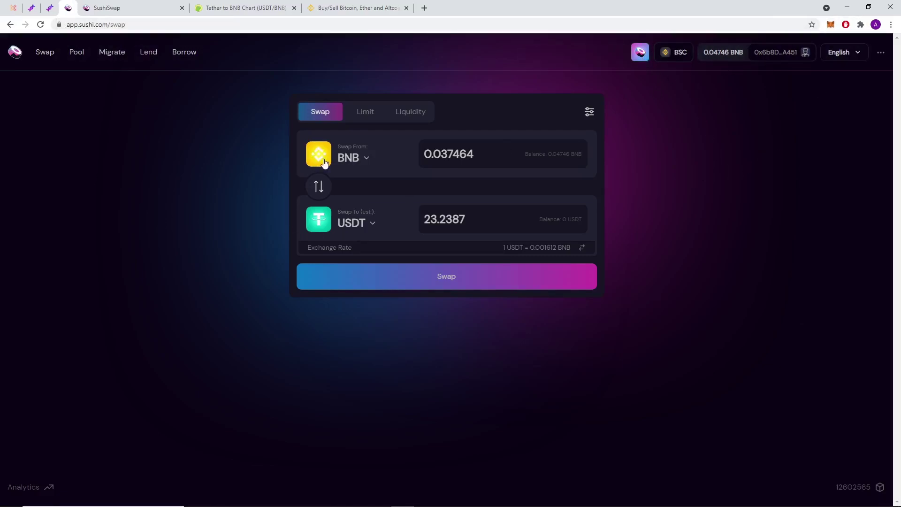
click(350, 156)
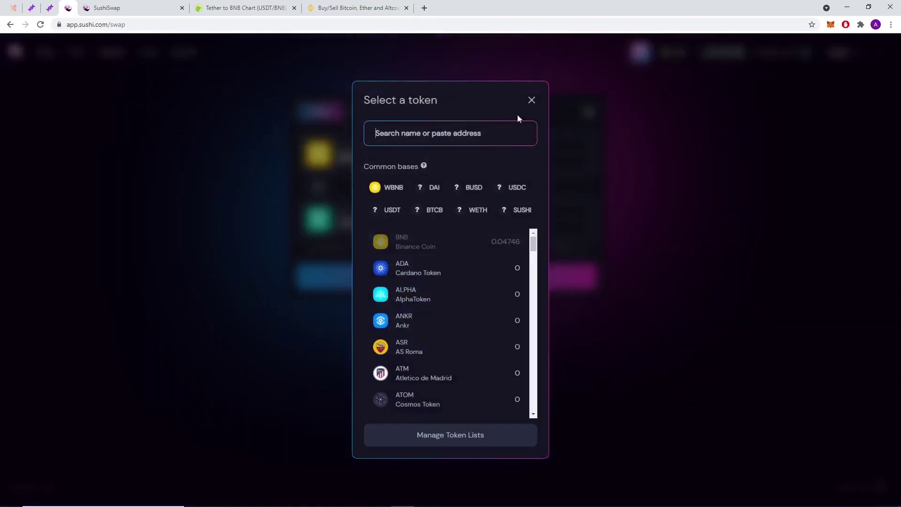
click(531, 98)
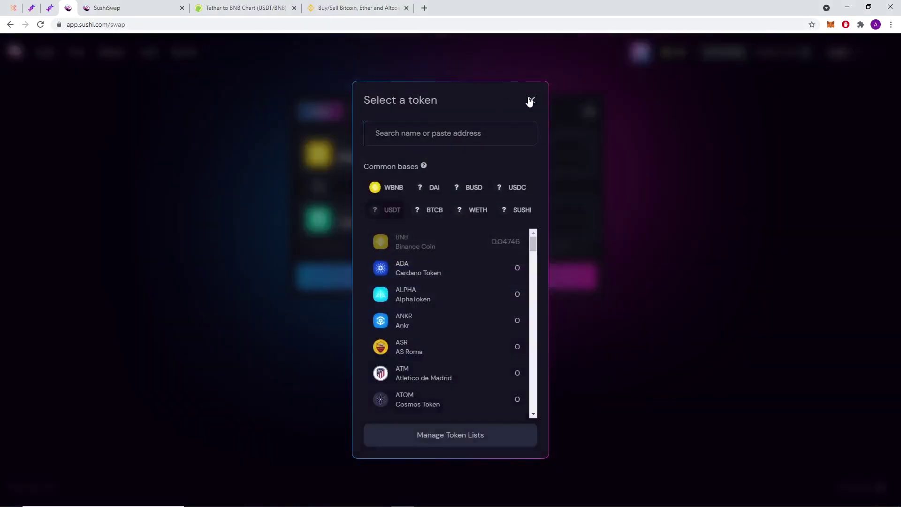
click(529, 98)
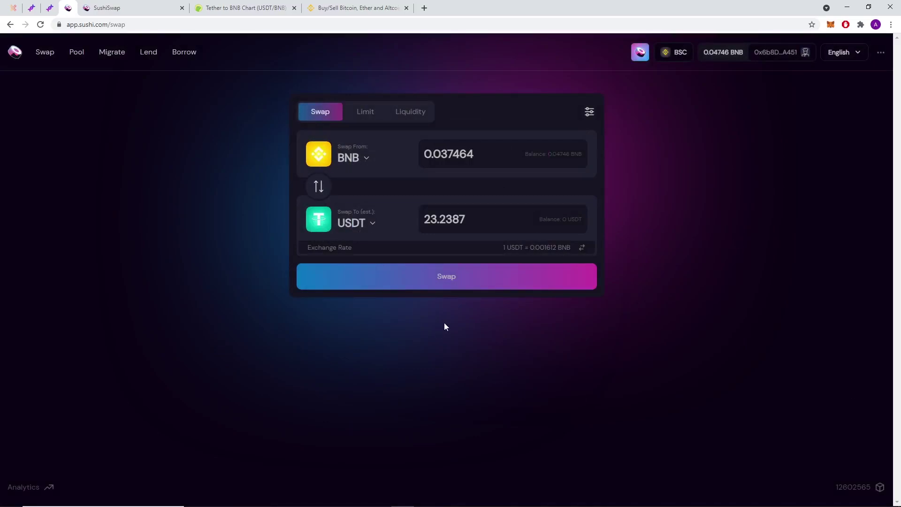
Submit the swap of 0.037464 BNB for USDT and review the total amount in the MetaMask request
click(449, 276)
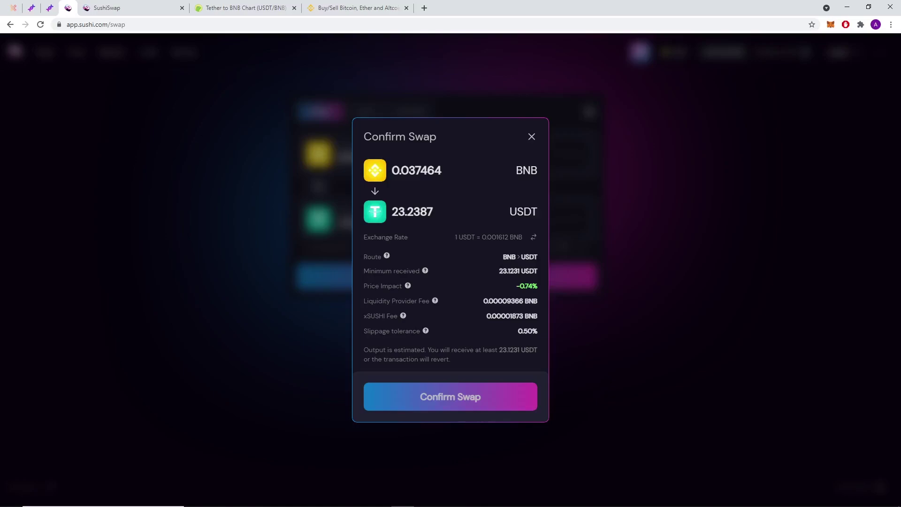
click(480, 400)
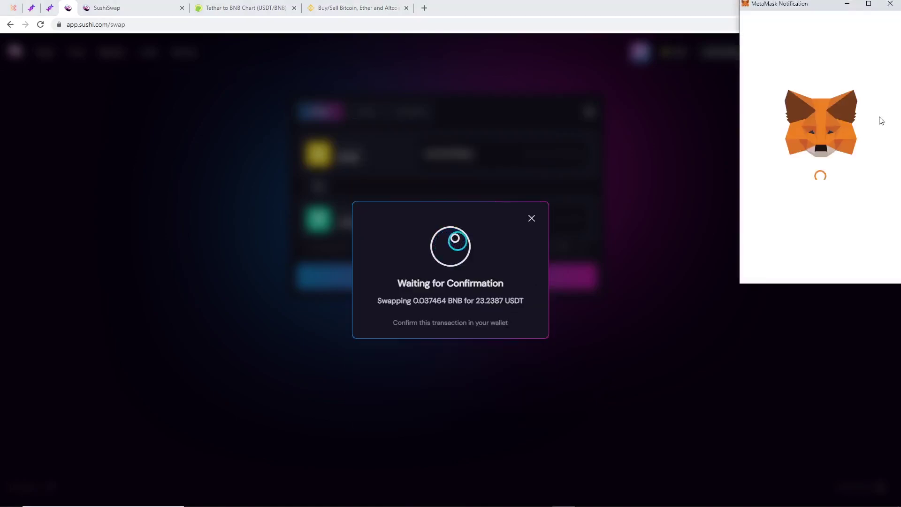
scroll(825, 207, down, 1)
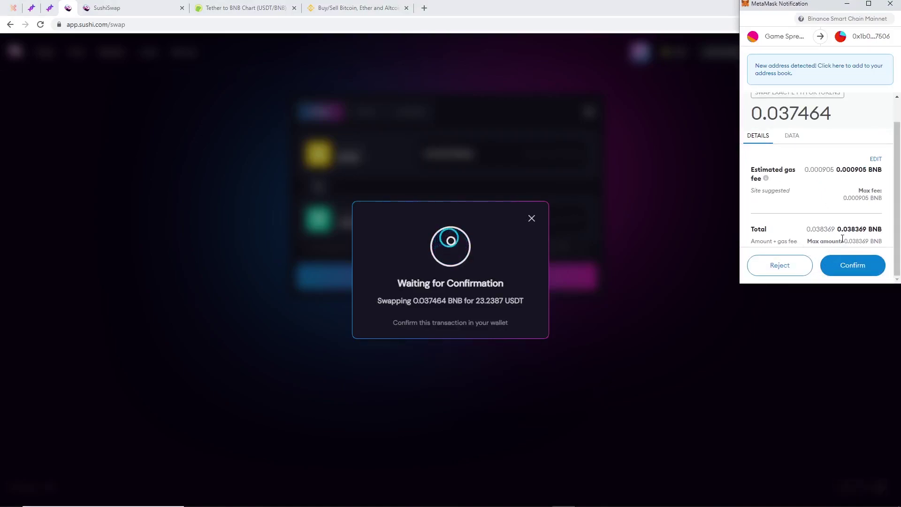
drag(850, 242, 878, 242)
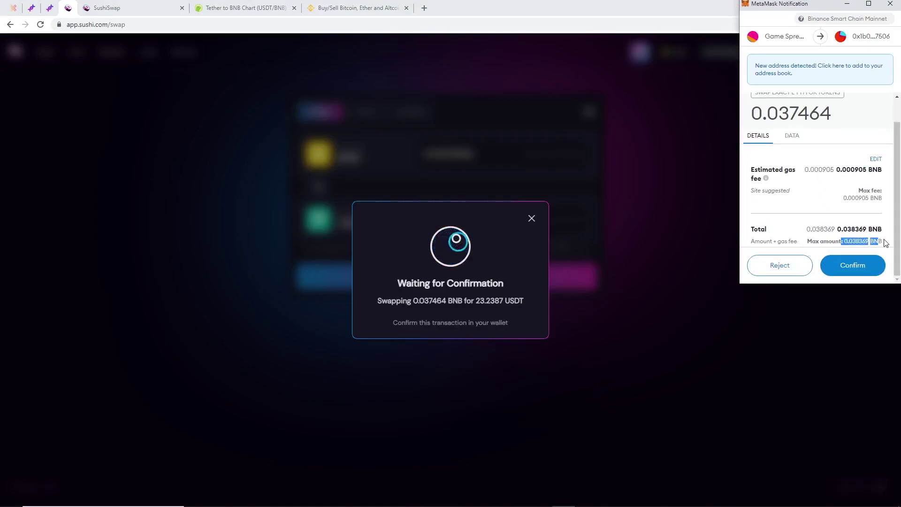
click(851, 229)
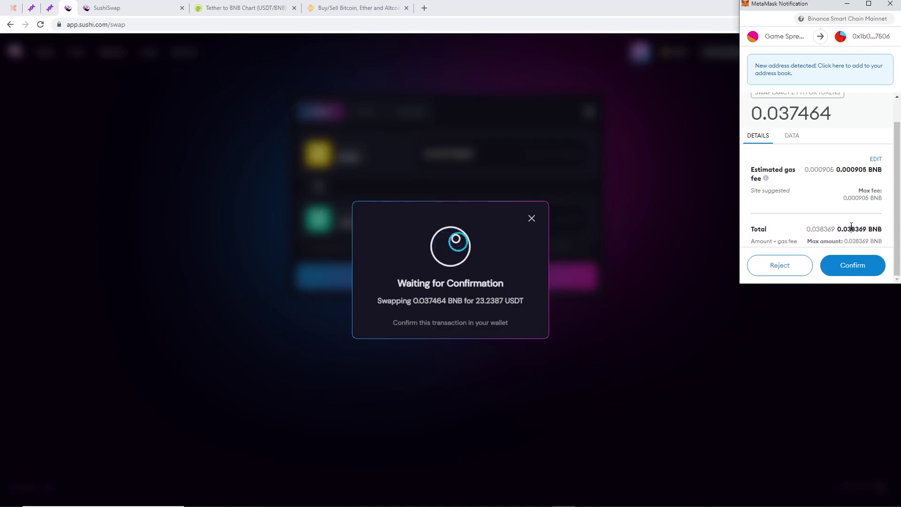
Copy the estimated BNB gas fee, confirm the swap transaction in MetaMask and dismiss the submission notice
double_click(840, 169)
key(ctrl+c)
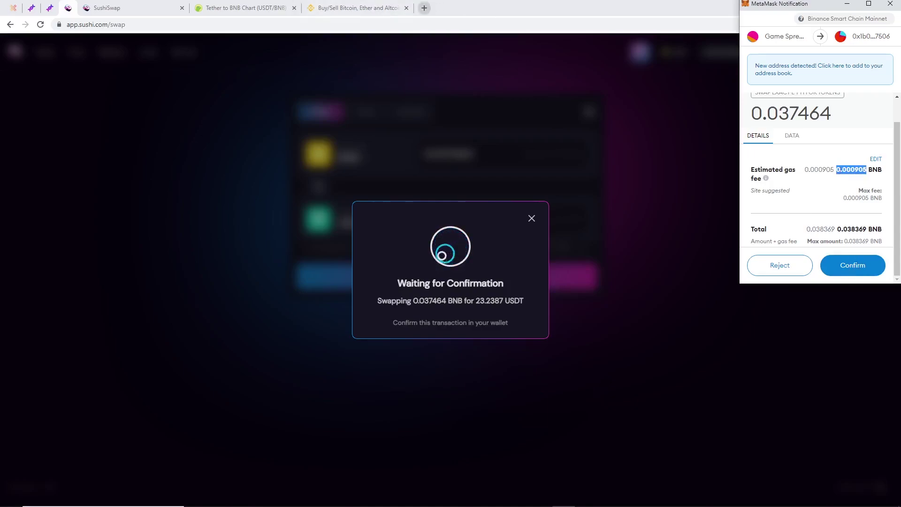
click(851, 265)
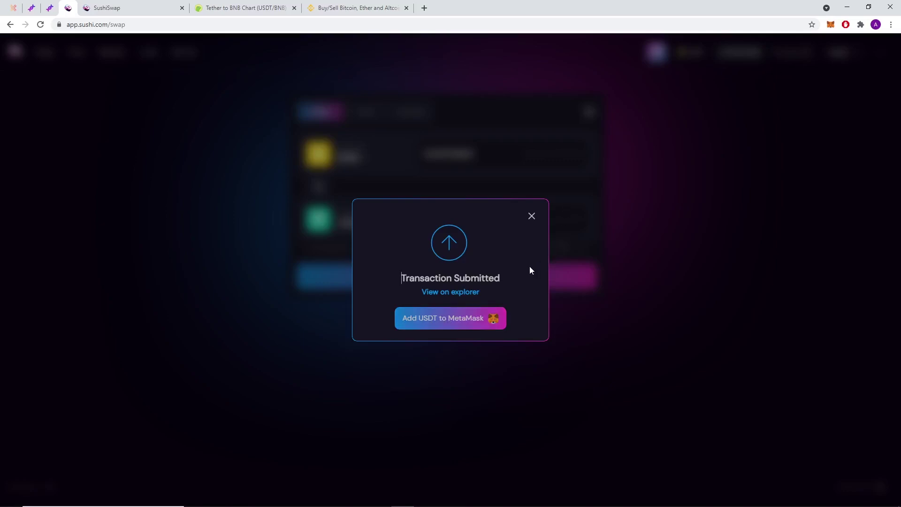
click(532, 217)
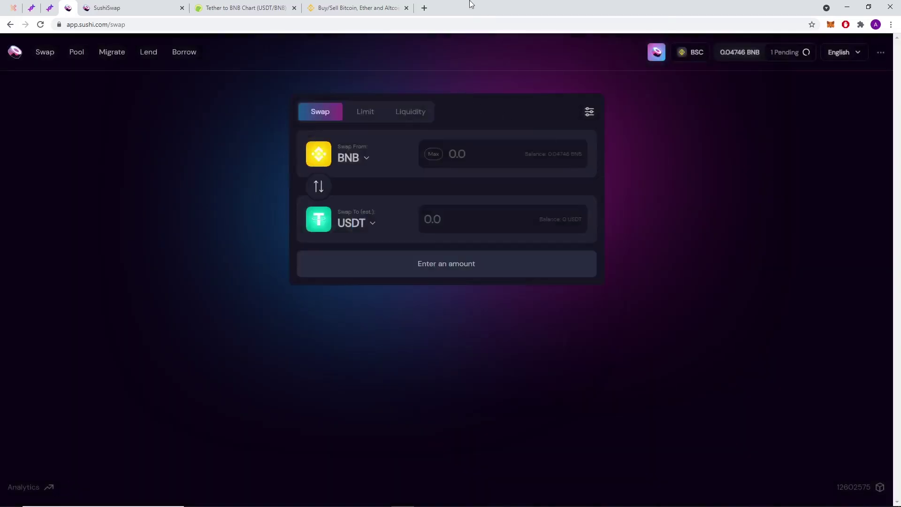
Search the web for "bnb to php" in a new tab and open CoinGecko's Binance Coin to PHP page
click(425, 8)
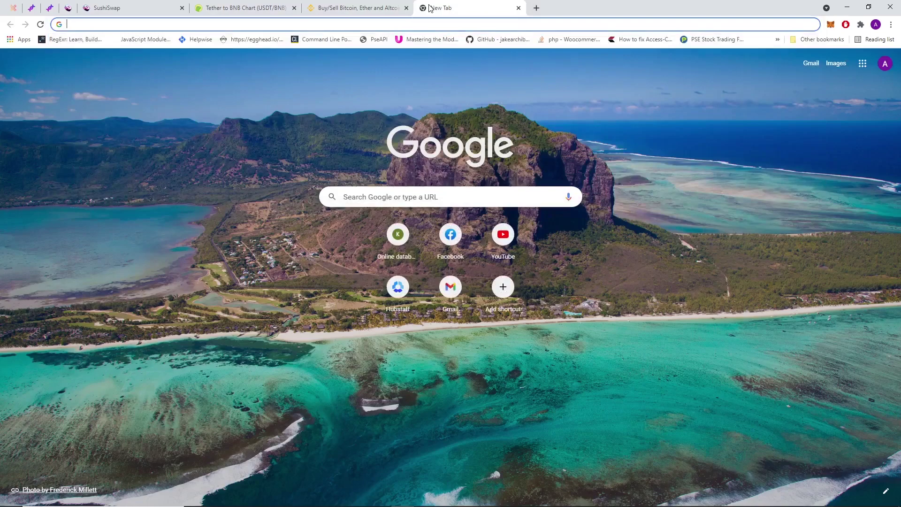
text(bnb to php)
key(Return)
click(102, 161)
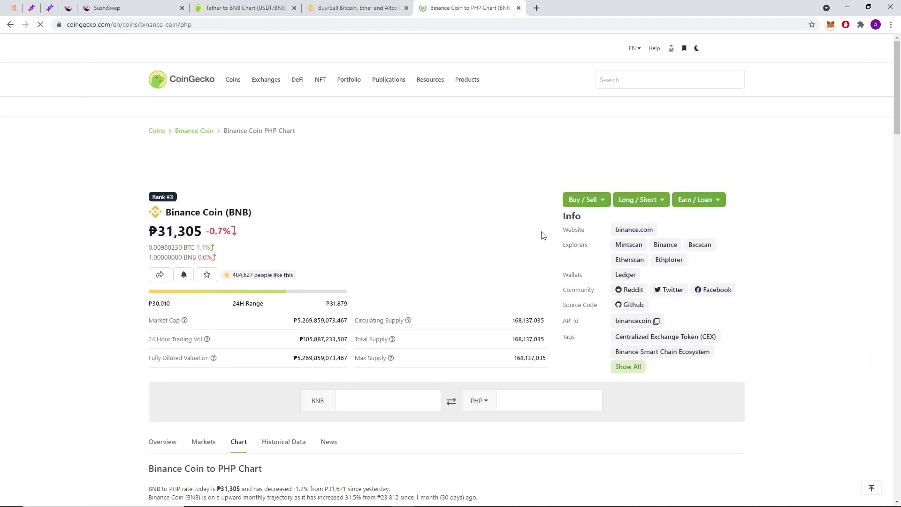
Convert the copied gas fee of 0.000905 BNB to PHP with CoinGecko's converter
click(374, 407)
key(ctrl+v)
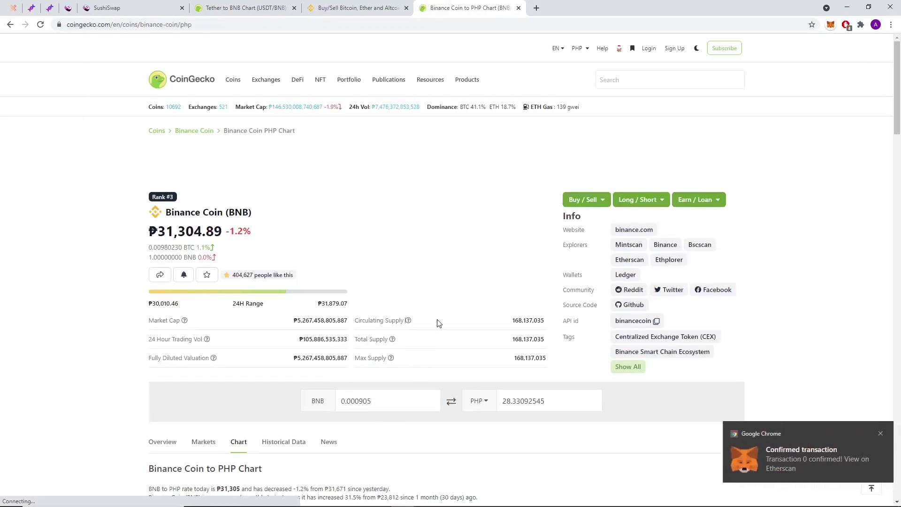
scroll(475, 336, down, 2)
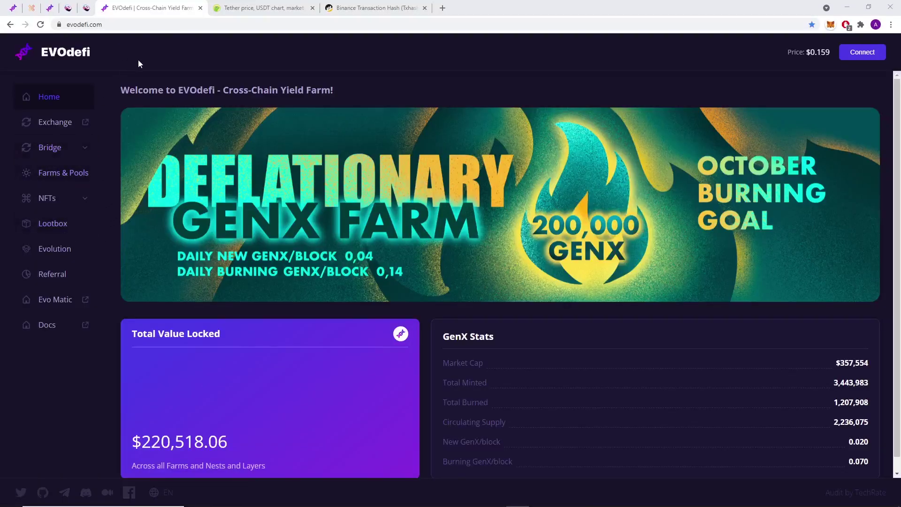
Return to the EVOdefi bridge and examine the USDT amount and minimum requirement for the BSC to Polygon transfer
click(54, 7)
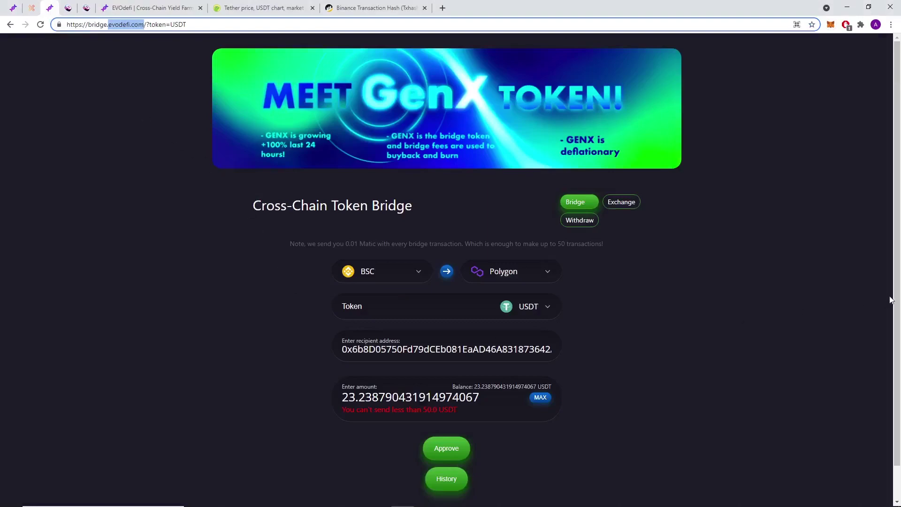
click(761, 292)
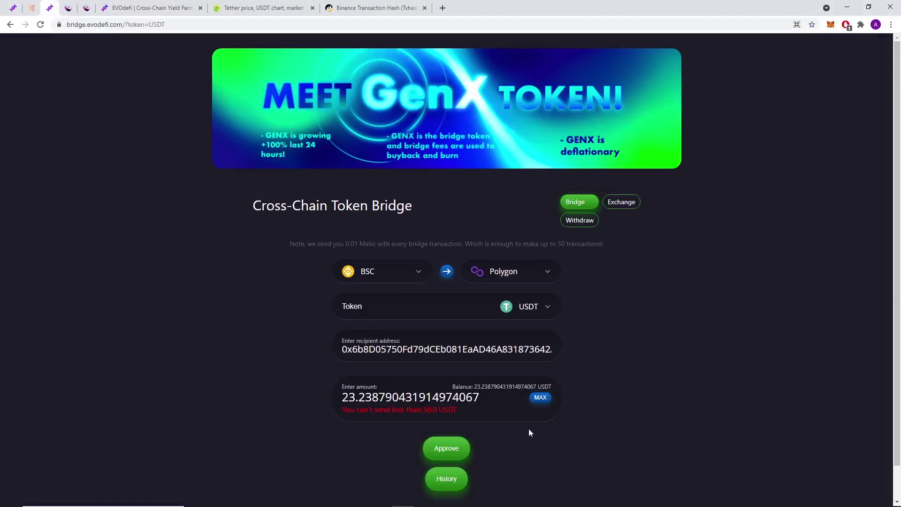
scroll(652, 368, down, 1)
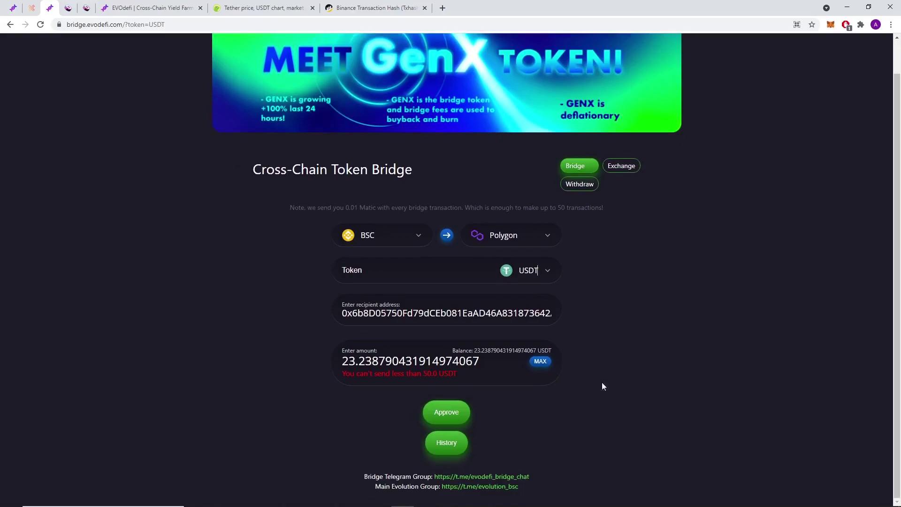
Review the minimum-send notice and the remaining transfer settings on the EVOdefi bridge form
drag(343, 373, 438, 373)
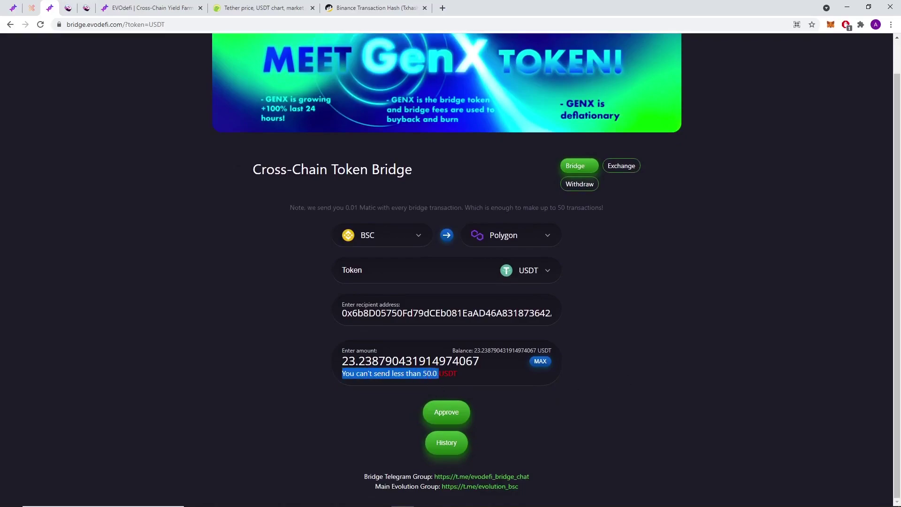
click(666, 420)
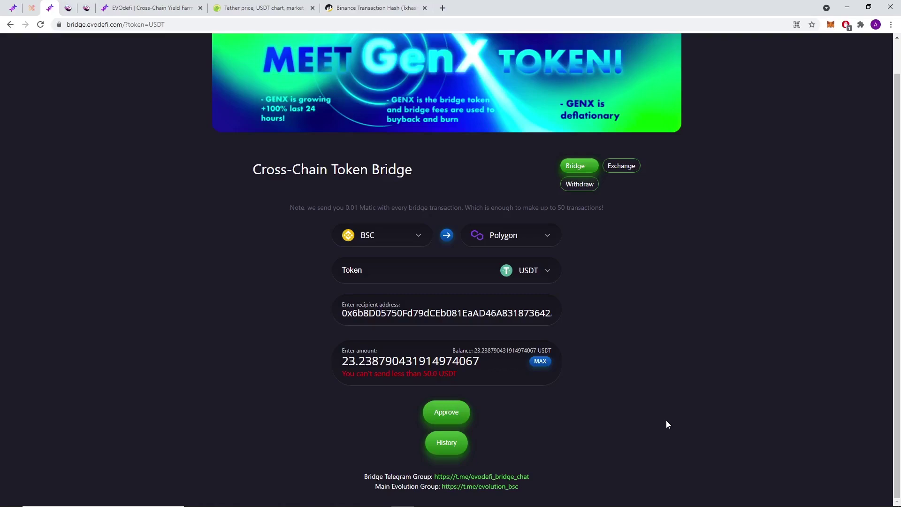
scroll(667, 420, up, 1)
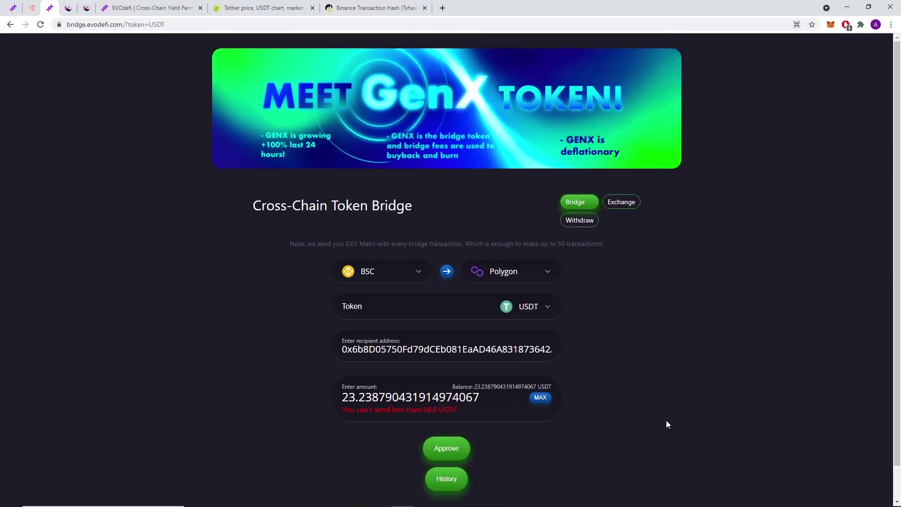
scroll(666, 422, down, 1)
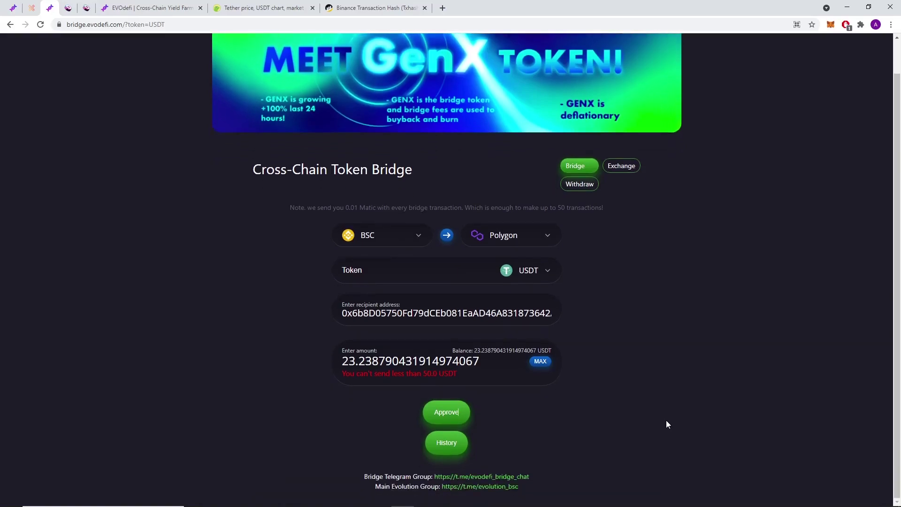
scroll(666, 423, up, 1)
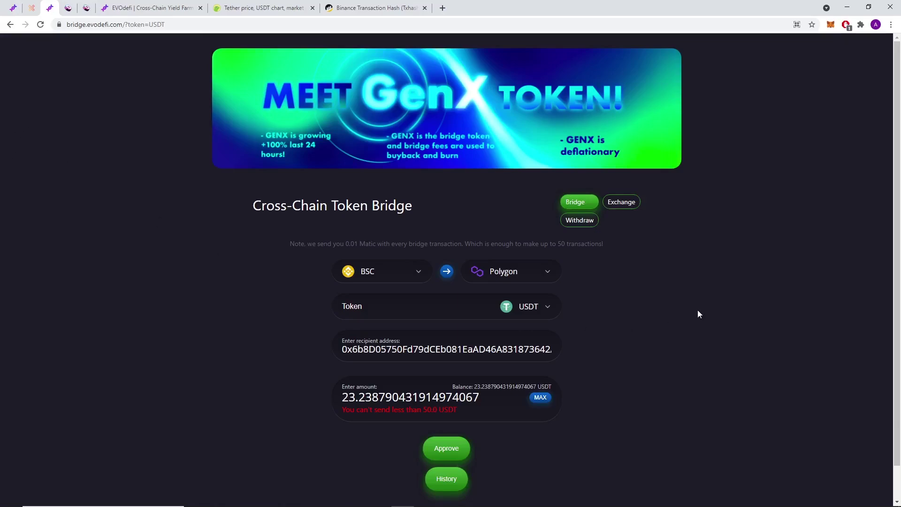
scroll(697, 314, down, 1)
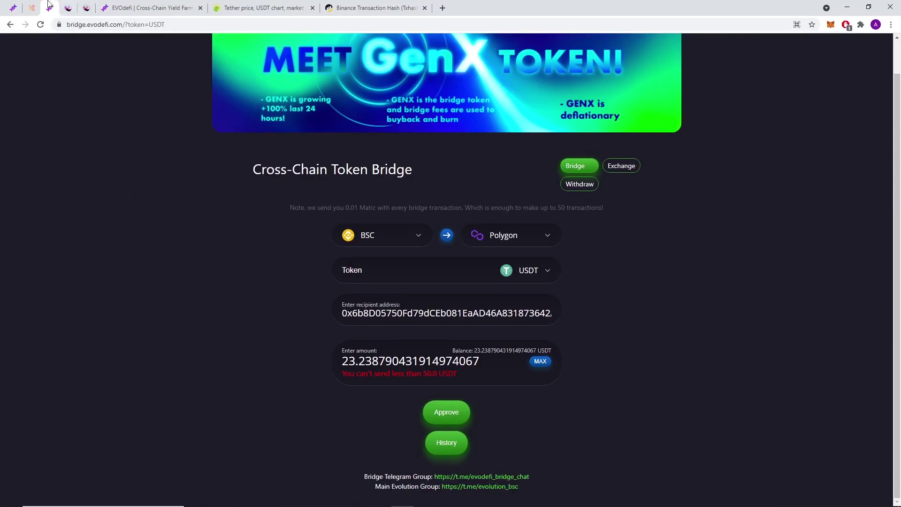
Switch to xPollinate, check the wallet's connected chain, and start the USDT swap from BSC to Polygon
click(32, 8)
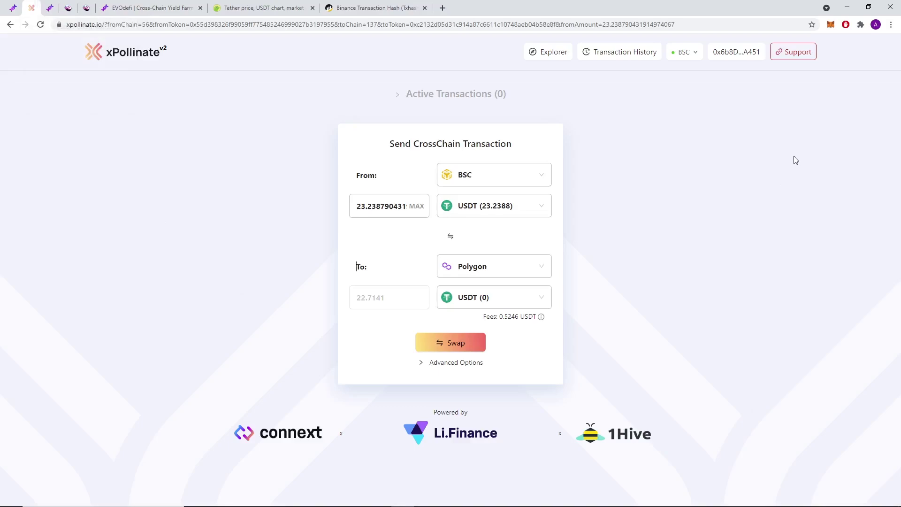
click(830, 25)
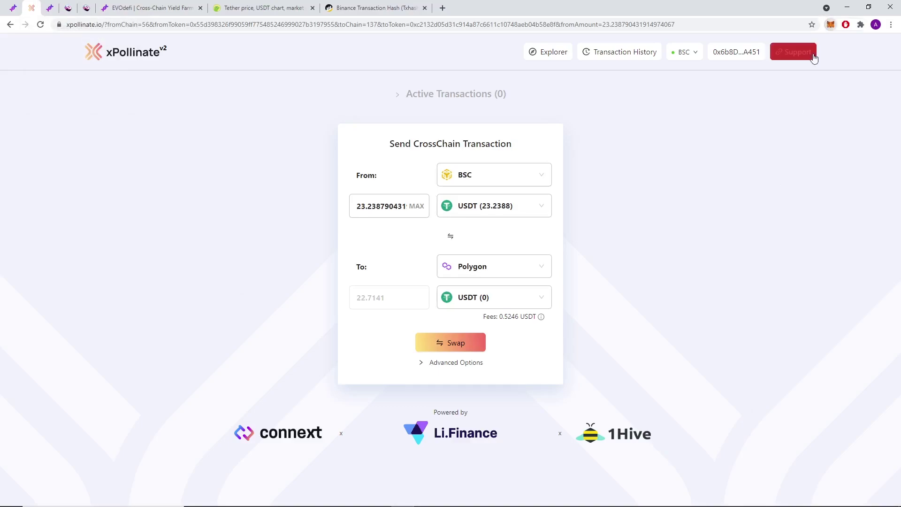
click(648, 185)
click(689, 52)
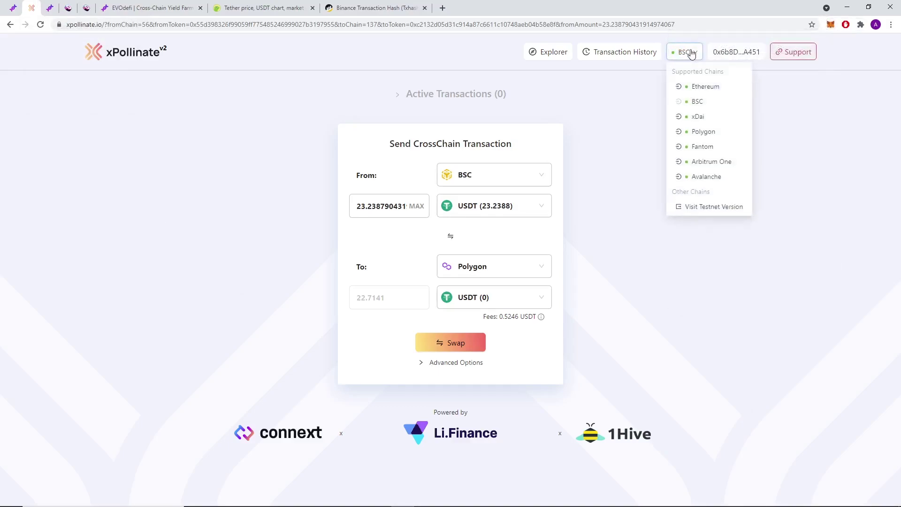
mouse_move(686, 53)
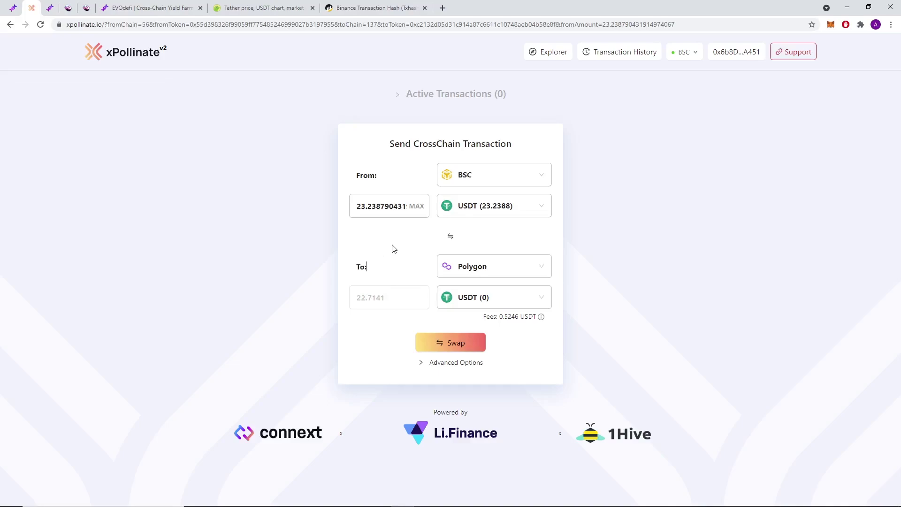
click(443, 343)
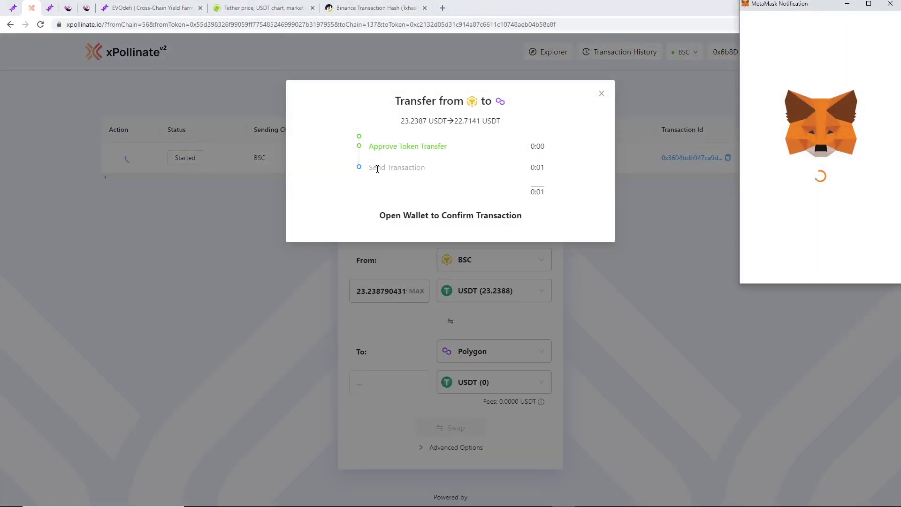
Copy the 0.14 dollar approval fee from MetaMask and convert it as USDT to PHP on CoinGecko's Tether page
scroll(832, 239, down, 2)
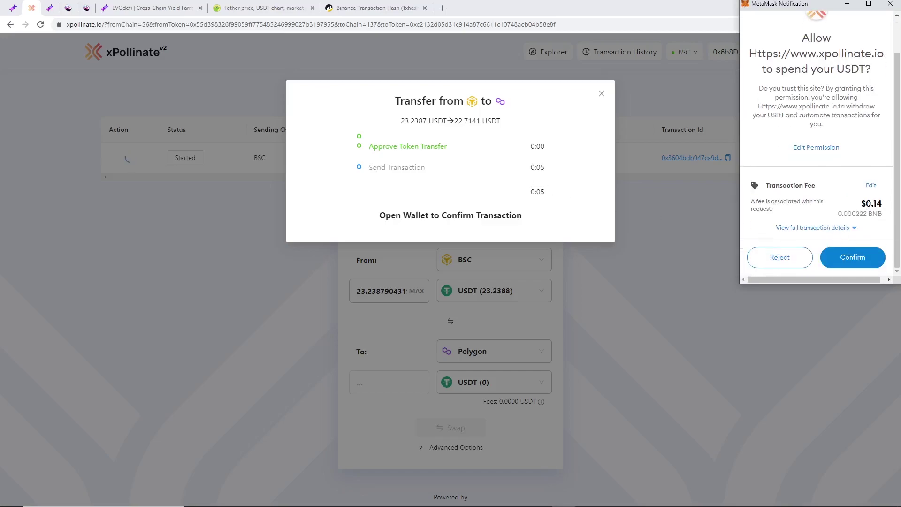
mouse_move(866, 204)
mouse_down()
mouse_move(881, 205)
mouse_move(843, 214)
mouse_move(864, 214)
mouse_up()
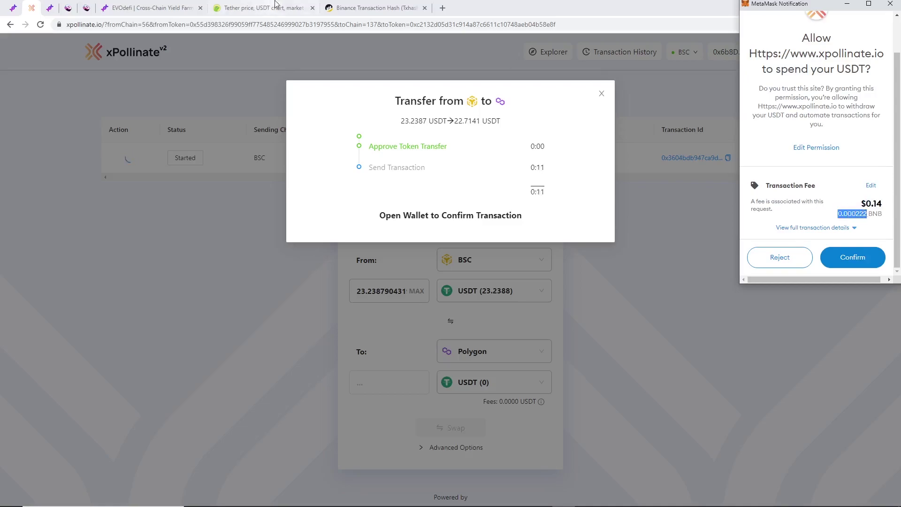
click(263, 8)
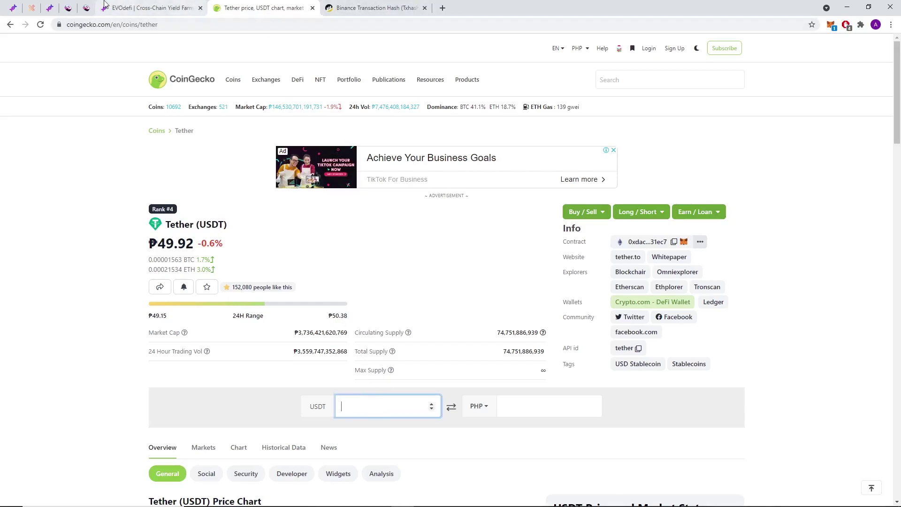
click(32, 8)
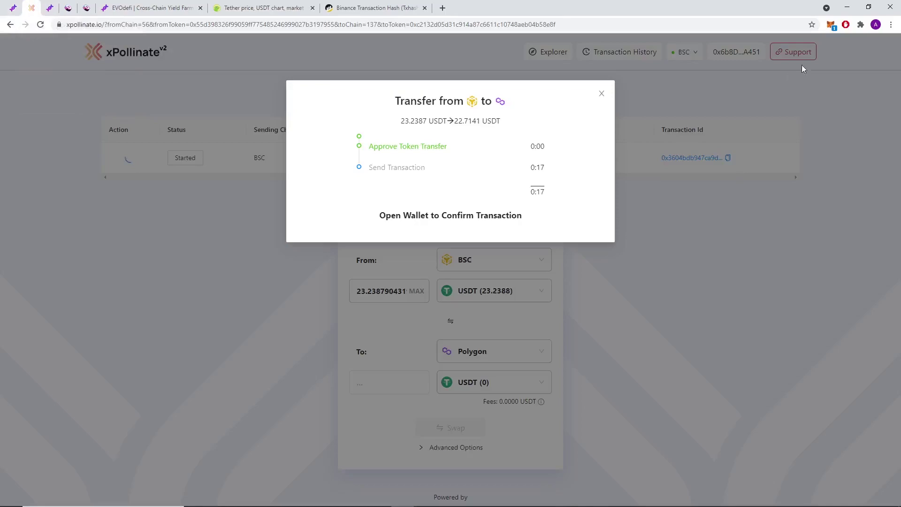
click(831, 25)
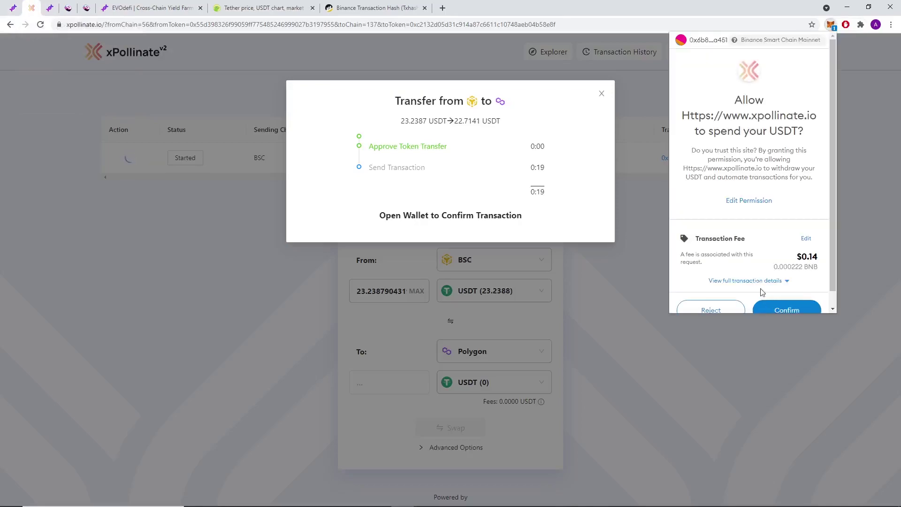
drag(804, 240, 820, 240)
key(ctrl+c)
click(263, 8)
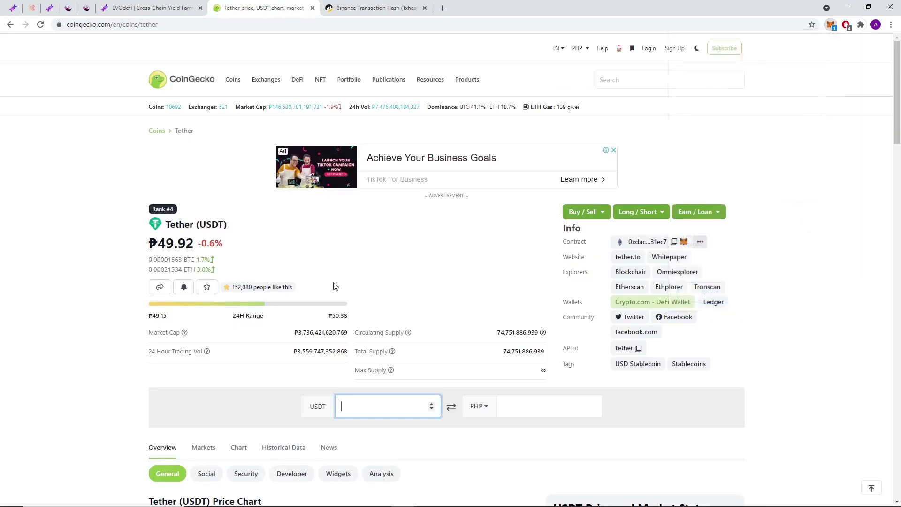
key(ctrl+v)
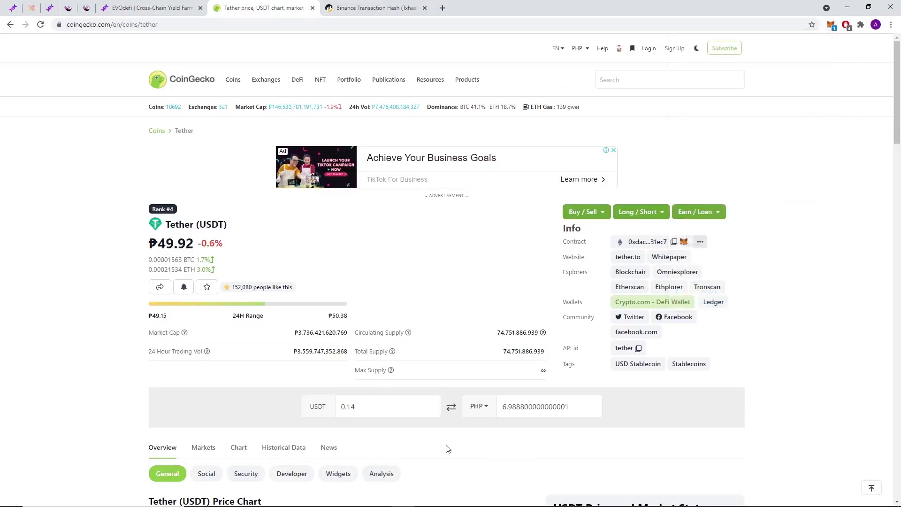
Return to xPollinate and confirm its USDT spending permission in MetaMask
click(32, 6)
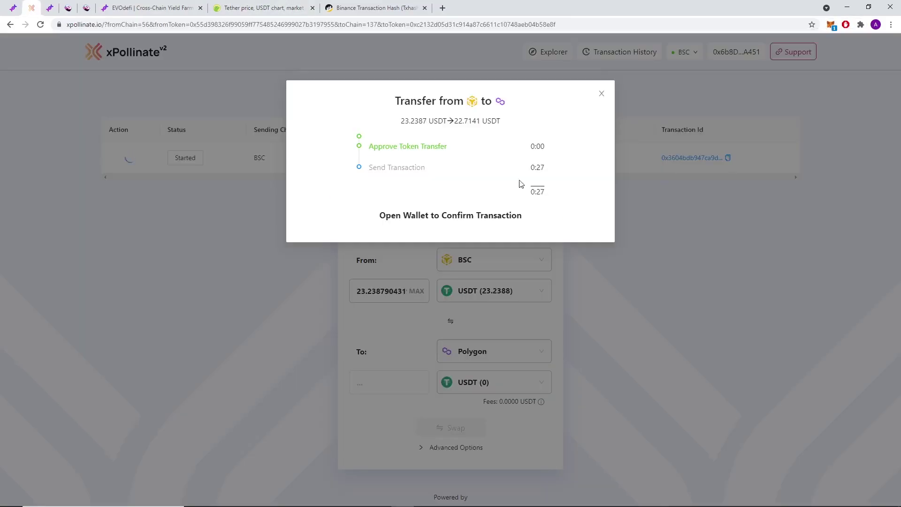
click(831, 25)
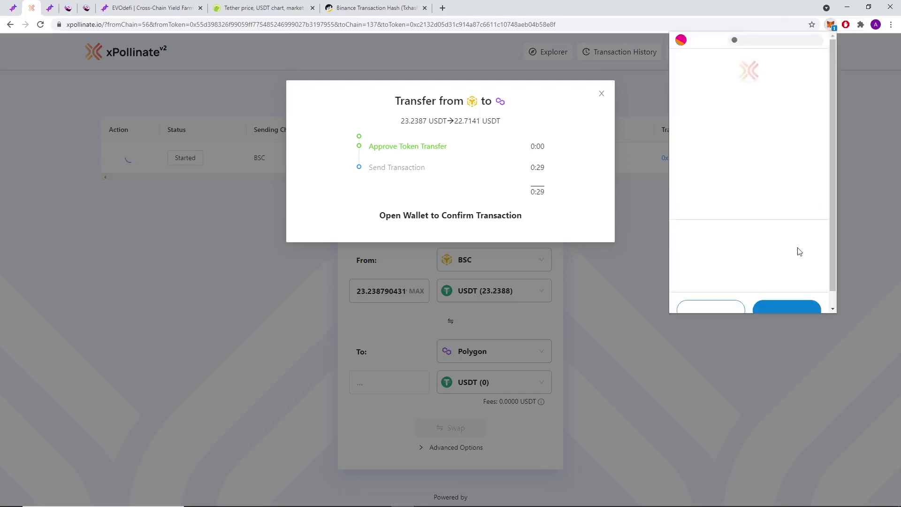
click(778, 296)
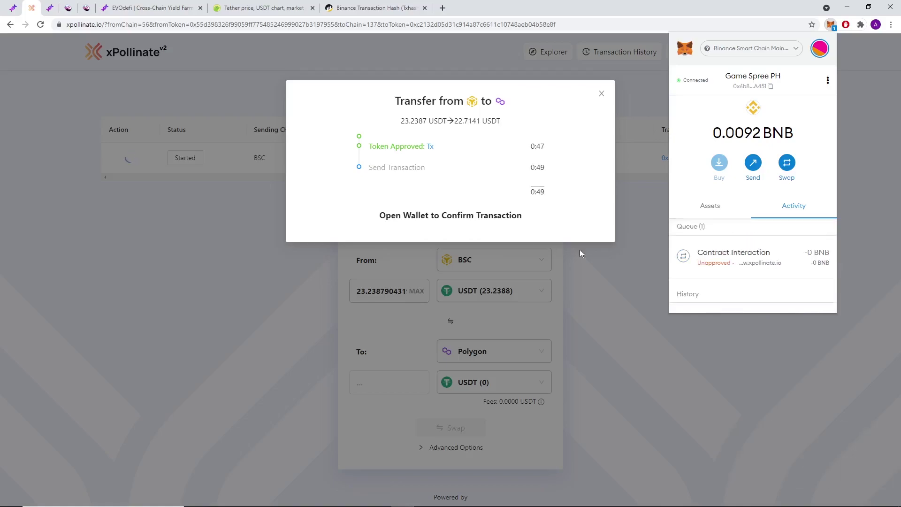
Confirm the queued xPollinate contract interaction in MetaMask and check its entry in the wallet activity
click(730, 262)
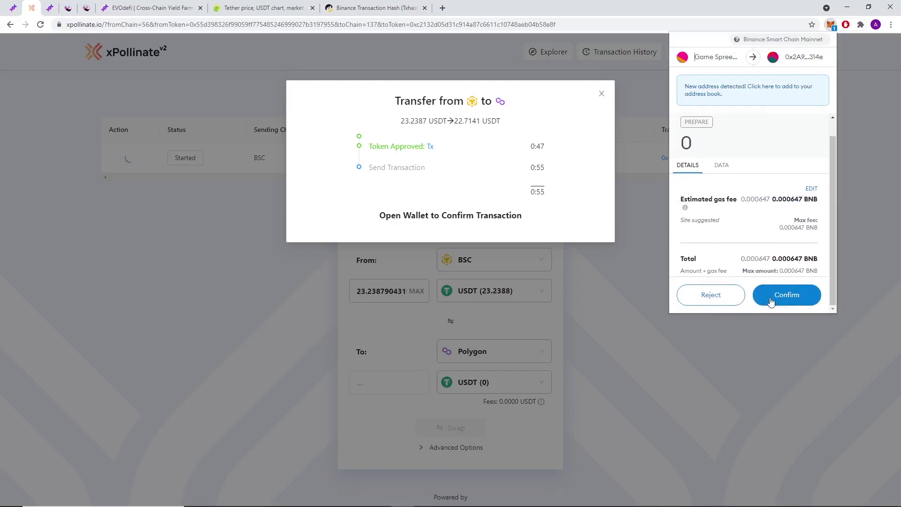
click(776, 302)
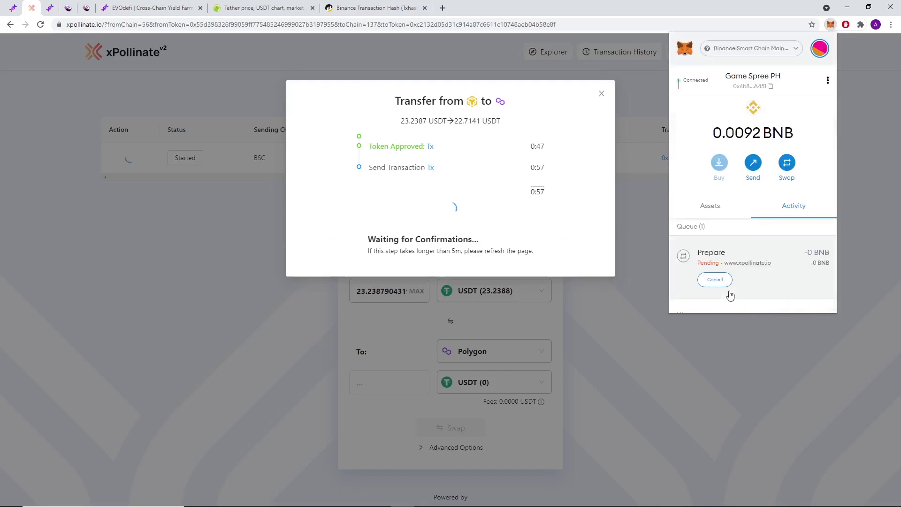
scroll(734, 248, down, 2)
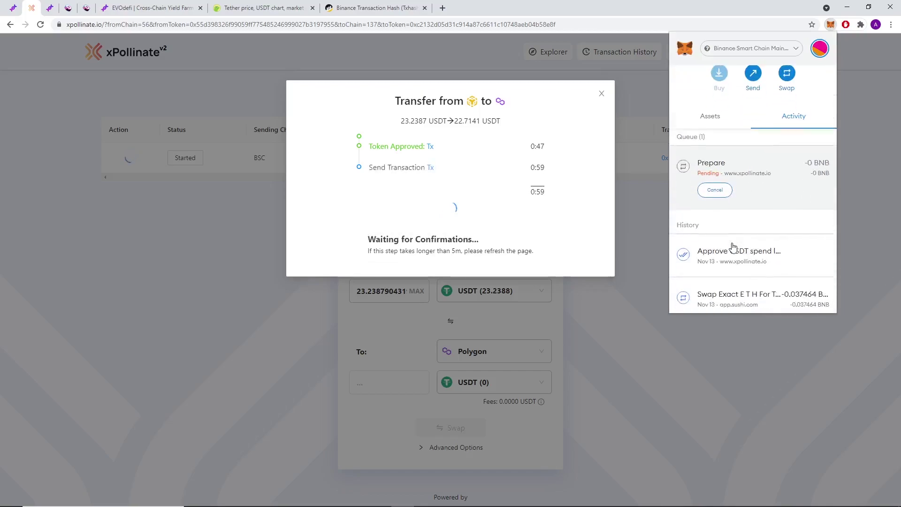
scroll(753, 258, up, 2)
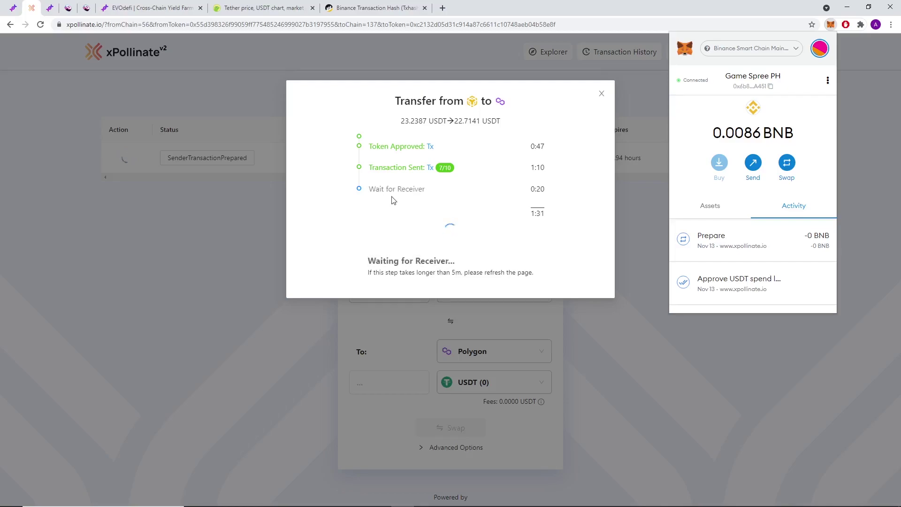
Check the wallet's BNB and USDT balances on Binance Smart Chain while following the transfer's progress
click(735, 211)
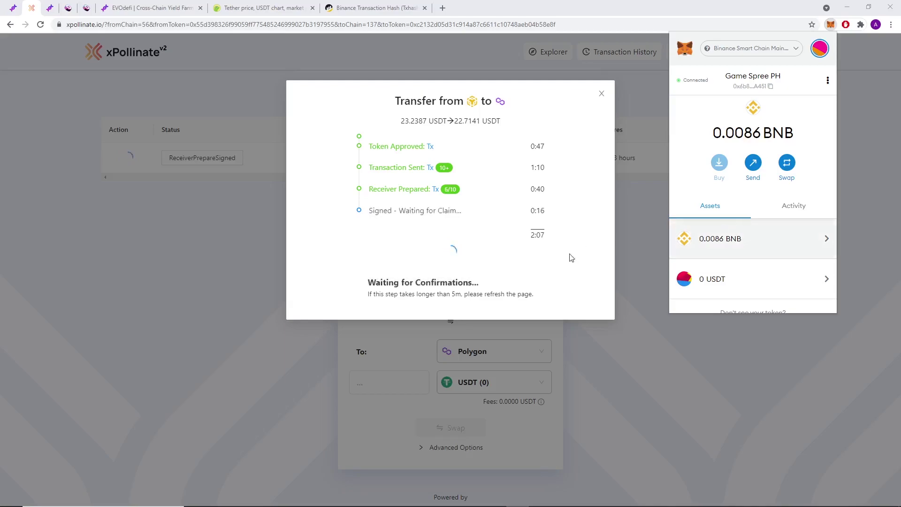
click(597, 254)
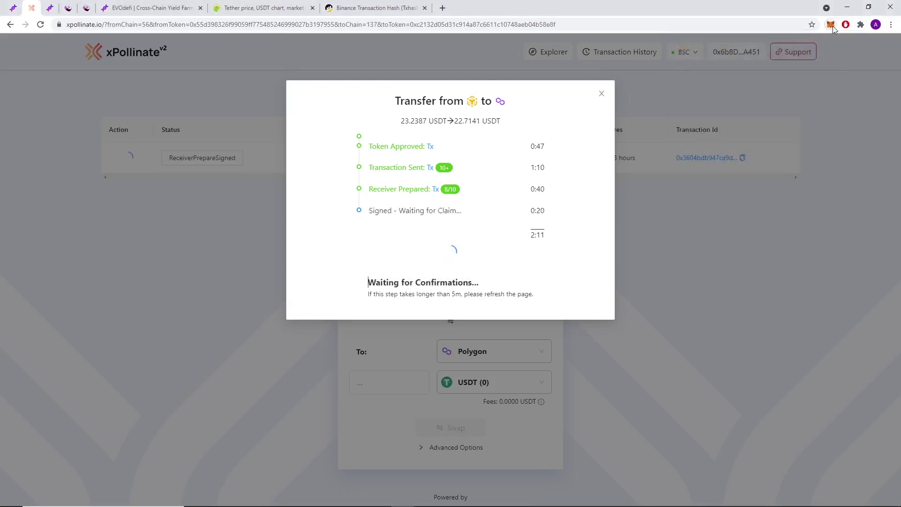
key(alt+shift+m)
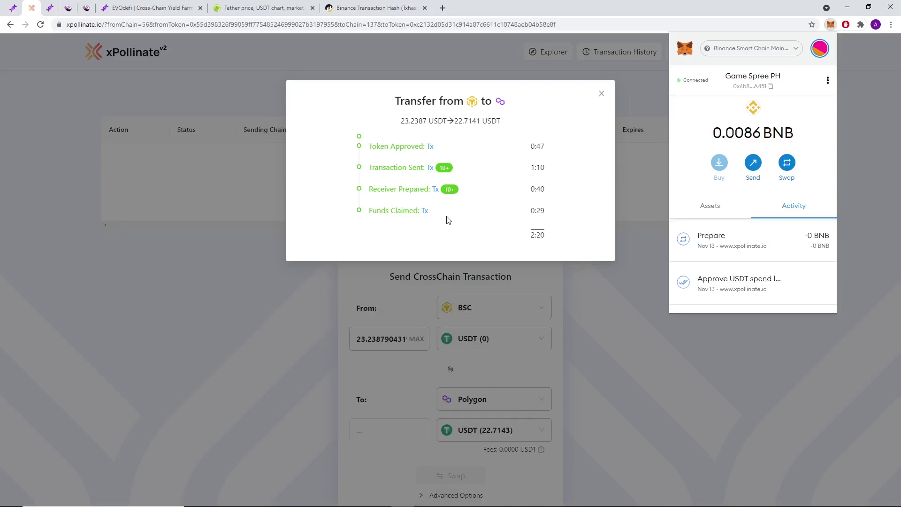
click(731, 208)
scroll(766, 290, down, 1)
scroll(766, 290, up, 1)
Switch MetaMask to Matic Mainnet and look through its token list for the bridged USDT
click(746, 49)
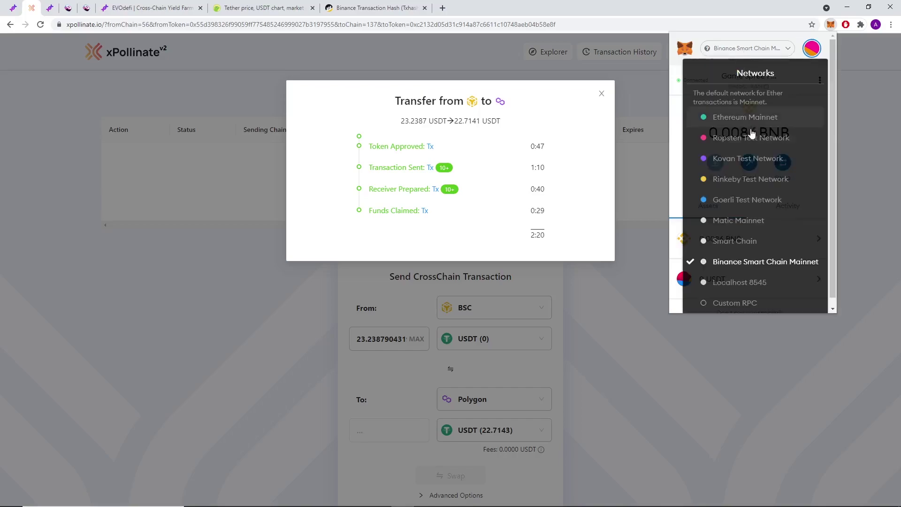
click(745, 221)
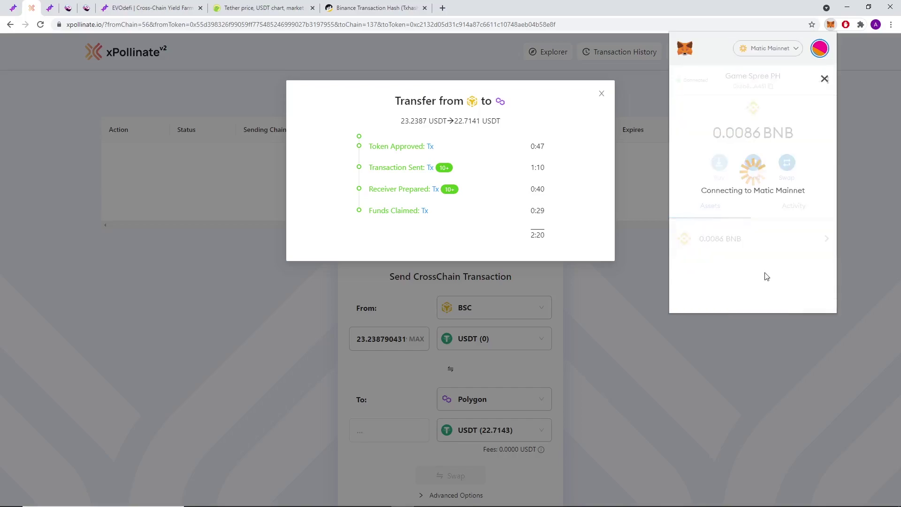
scroll(769, 275, down, 1)
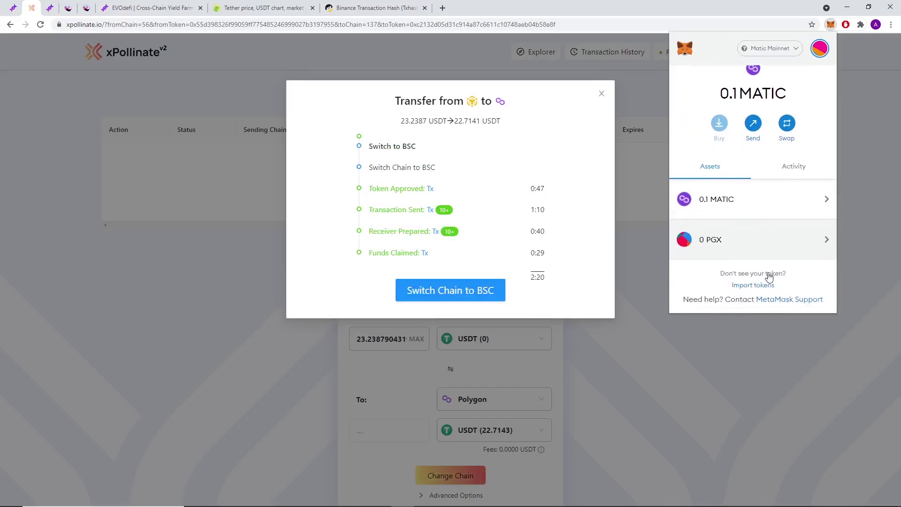
scroll(788, 277, up, 1)
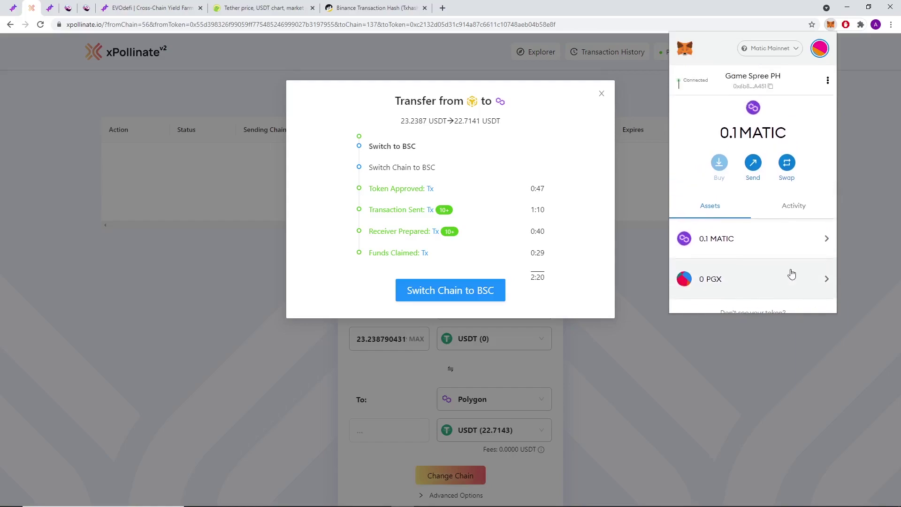
scroll(746, 241, down, 1)
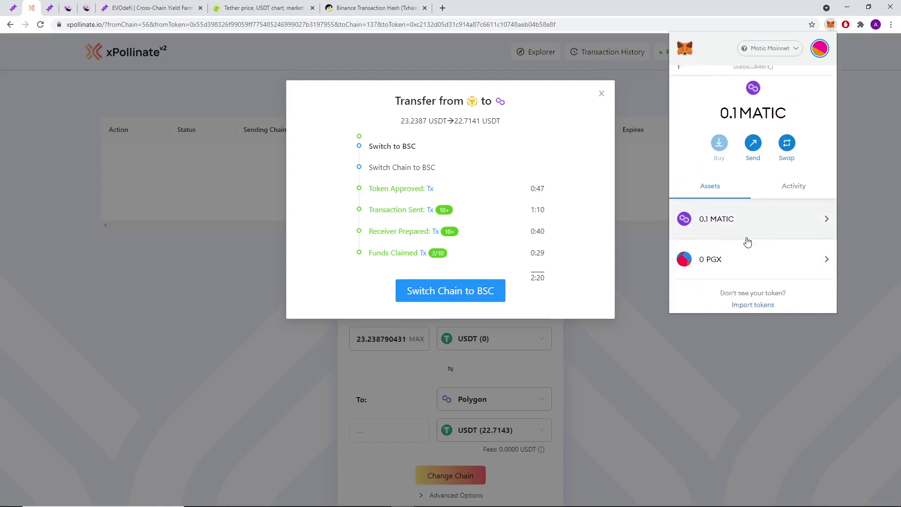
Copy the Polygon POS contract address of Tether (USDT) from its CoinGecko page
click(263, 8)
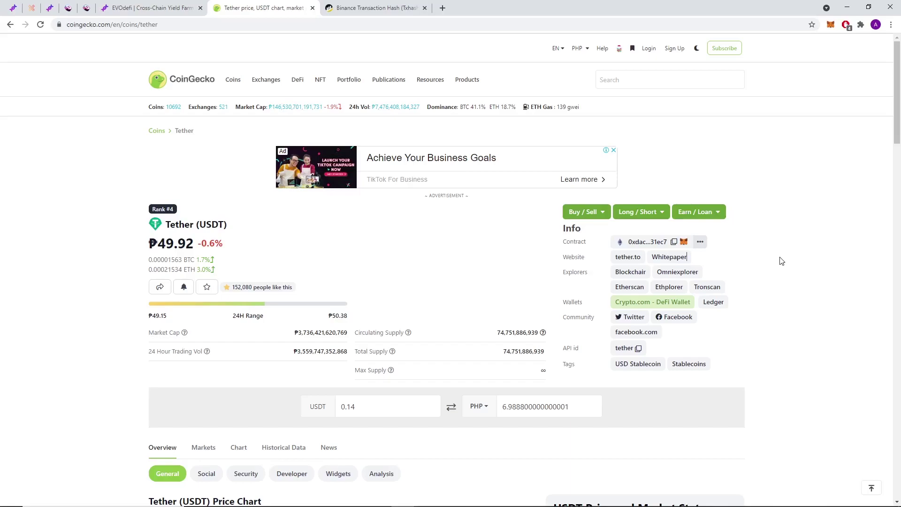
click(700, 241)
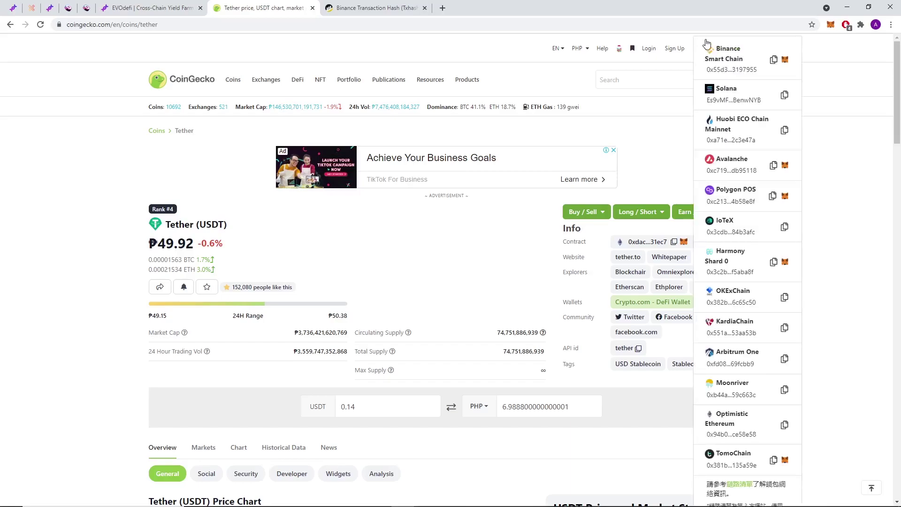
click(772, 196)
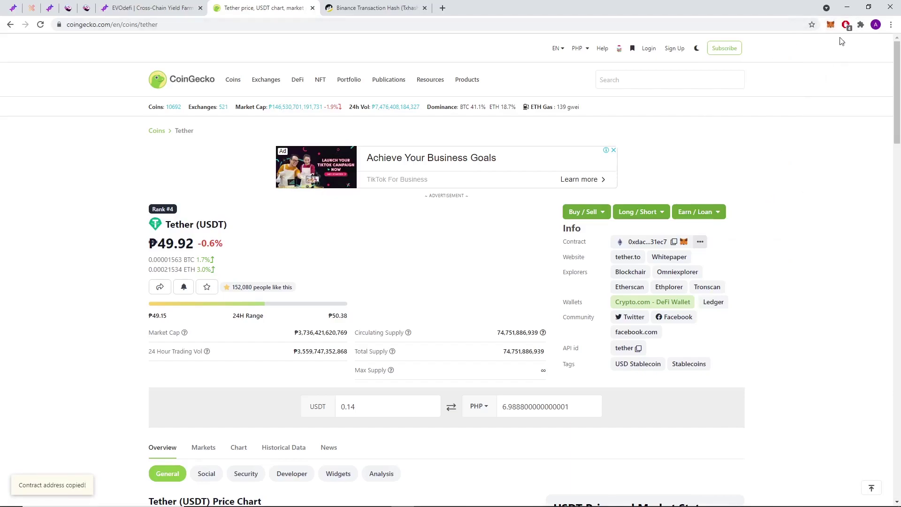
Import USDT as a custom token into MetaMask on Matic Mainnet using the copied contract address
click(830, 25)
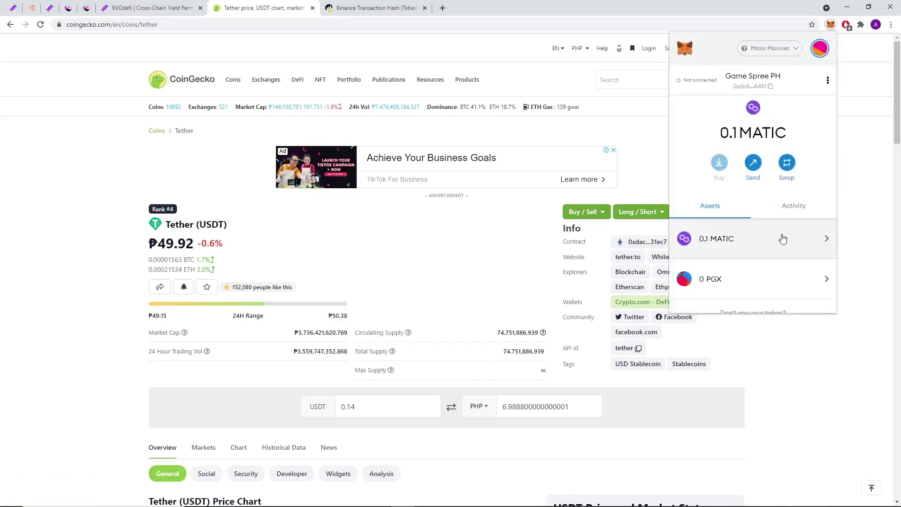
scroll(782, 239, down, 1)
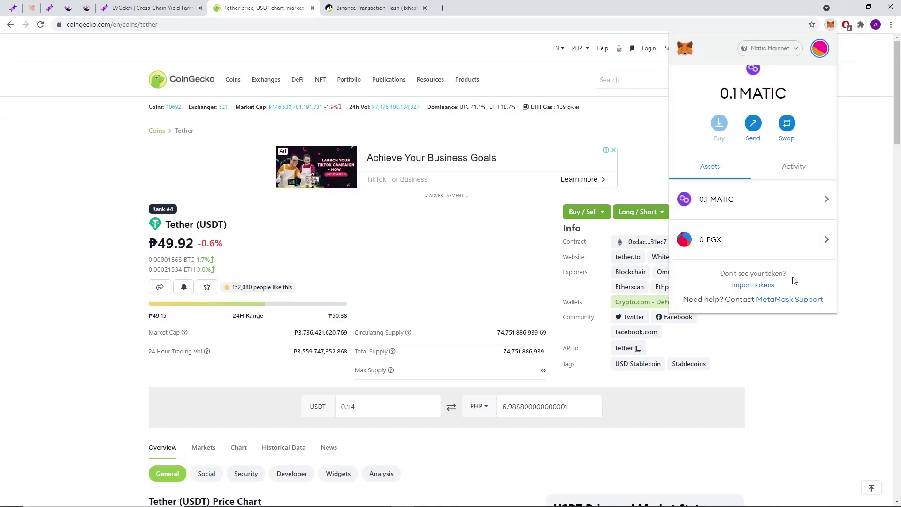
scroll(793, 280, up, 1)
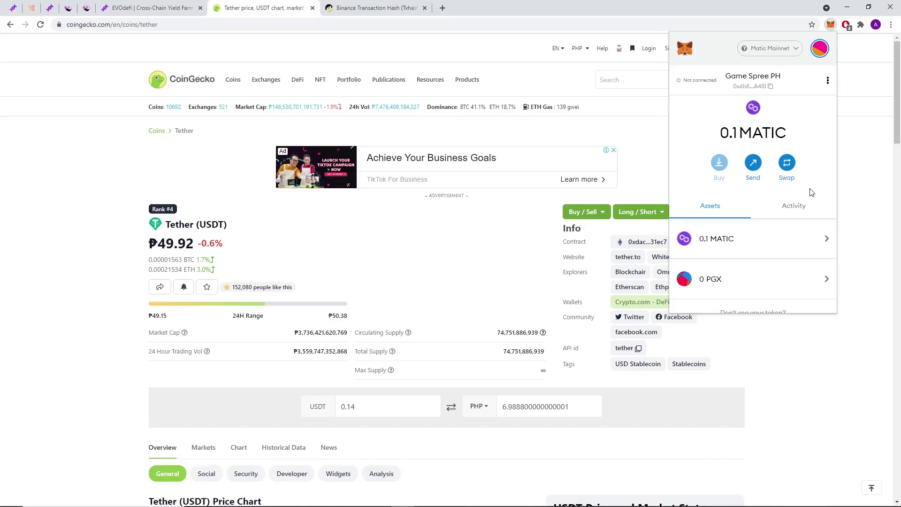
scroll(811, 193, down, 2)
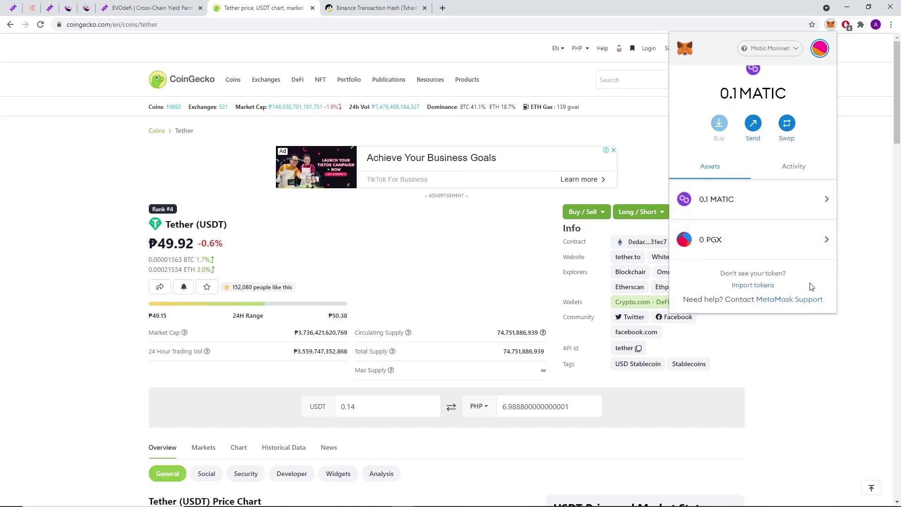
click(759, 284)
key(ctrl+v)
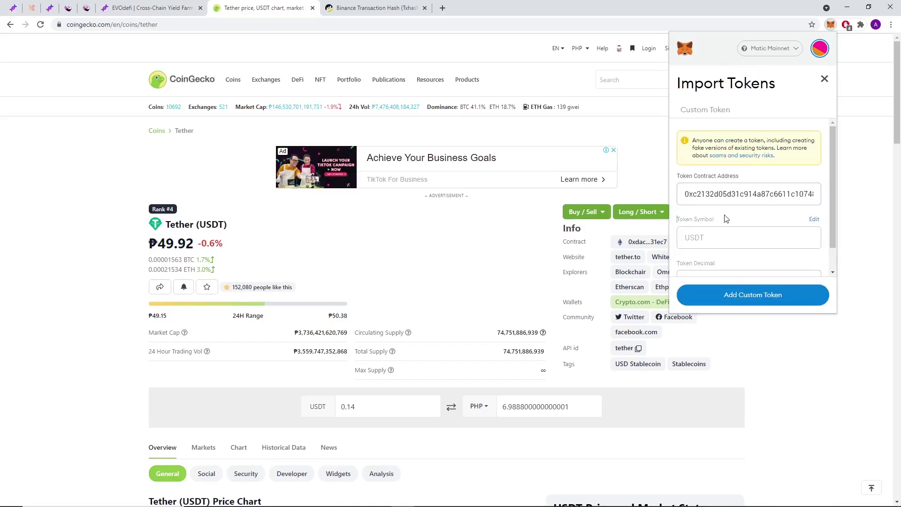
scroll(731, 257, down, 1)
click(744, 301)
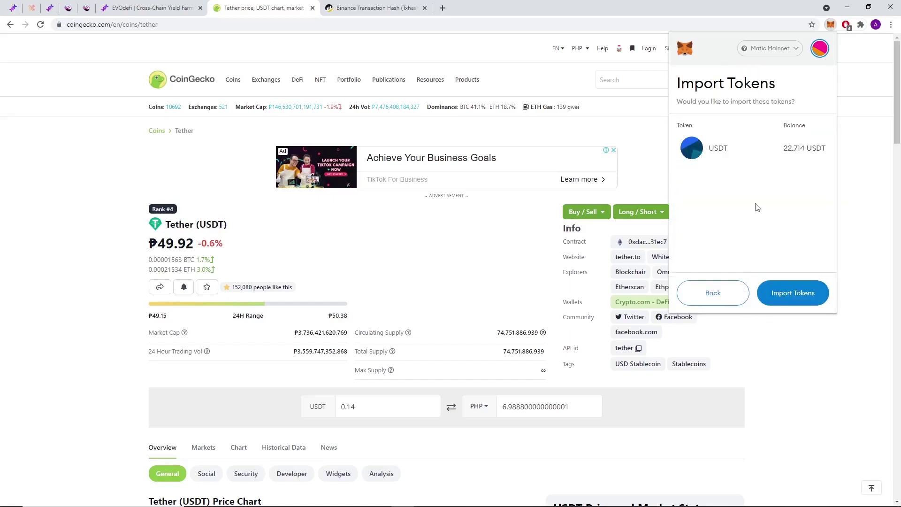
click(811, 295)
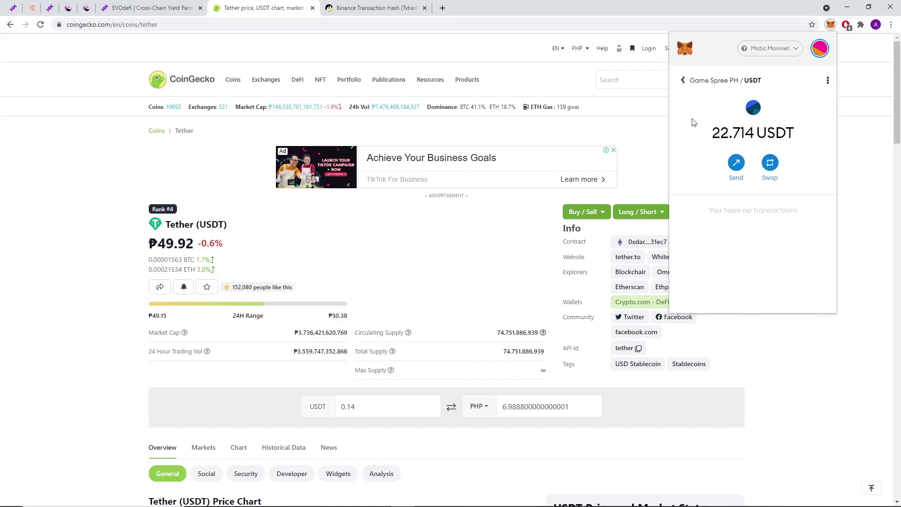
Return to the wallet's asset list and review the MATIC, PGX and USDT balances on Matic Mainnet
click(684, 81)
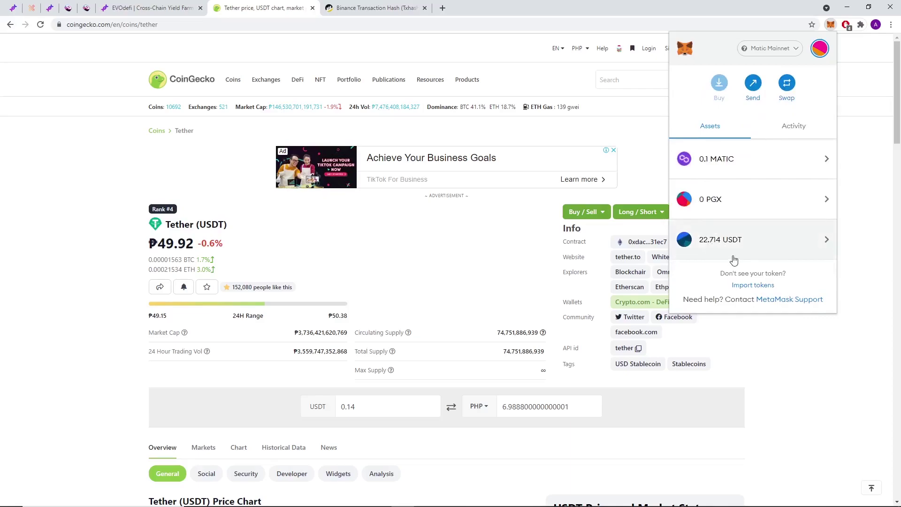
scroll(733, 260, up, 1)
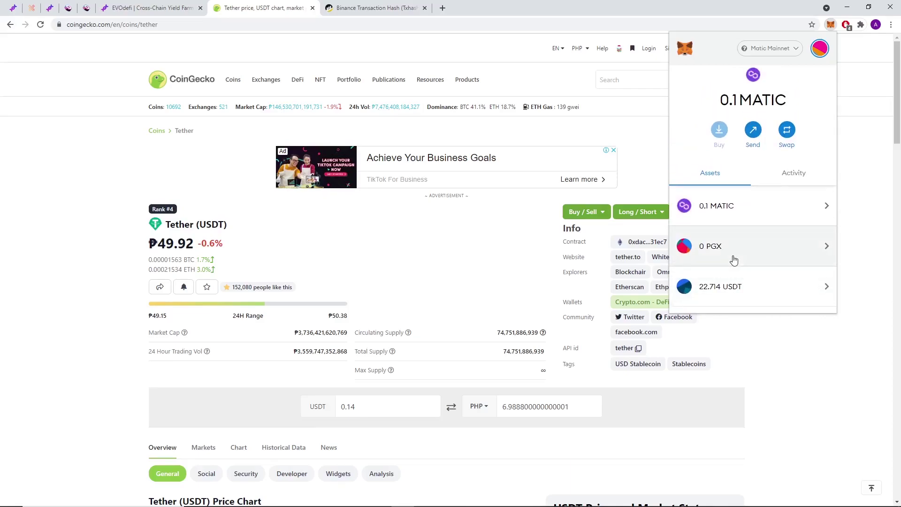
scroll(734, 261, up, 1)
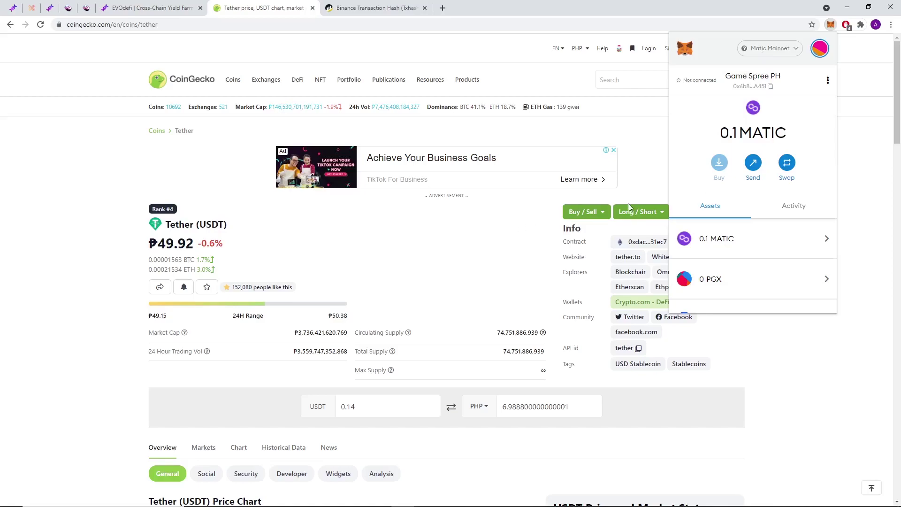
scroll(563, 234, down, 5)
scroll(572, 237, up, 5)
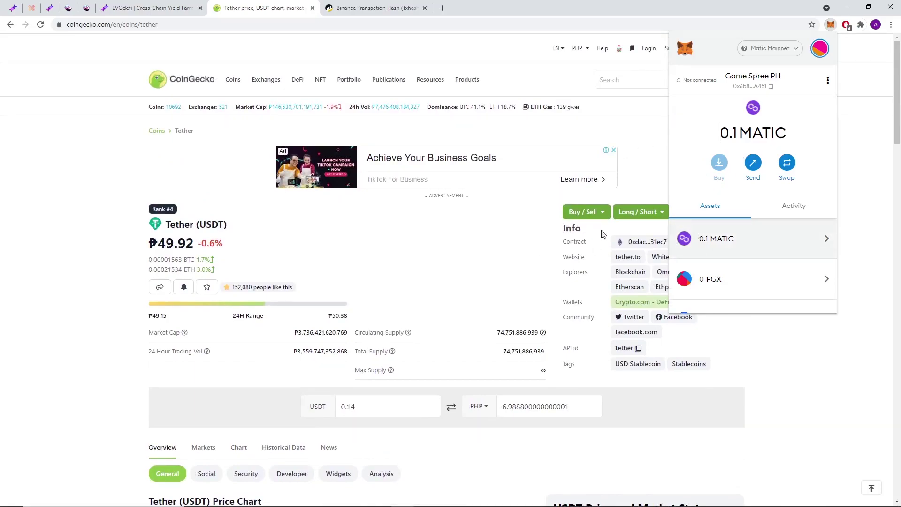
scroll(735, 236, down, 2)
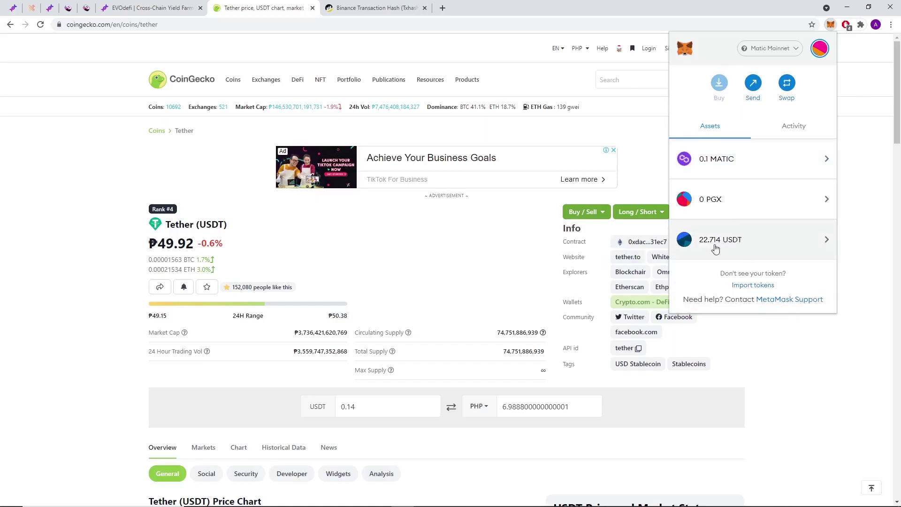
scroll(716, 247, up, 2)
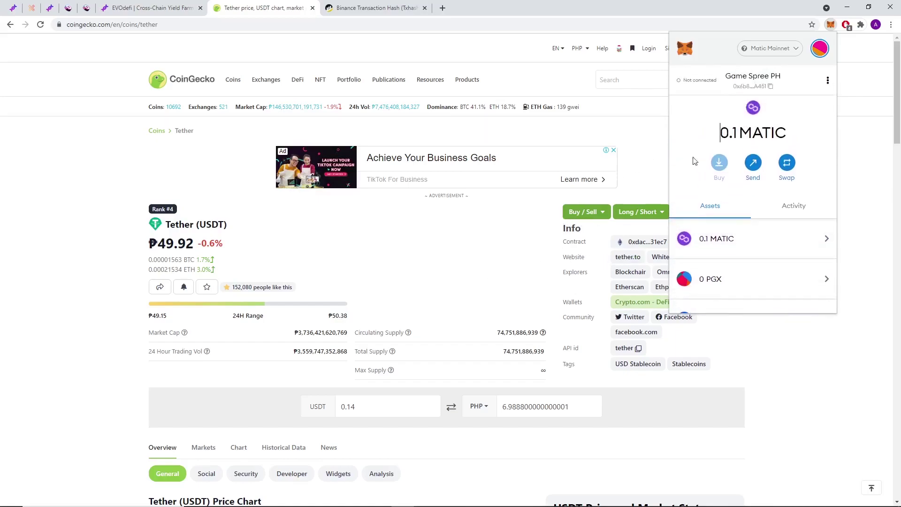